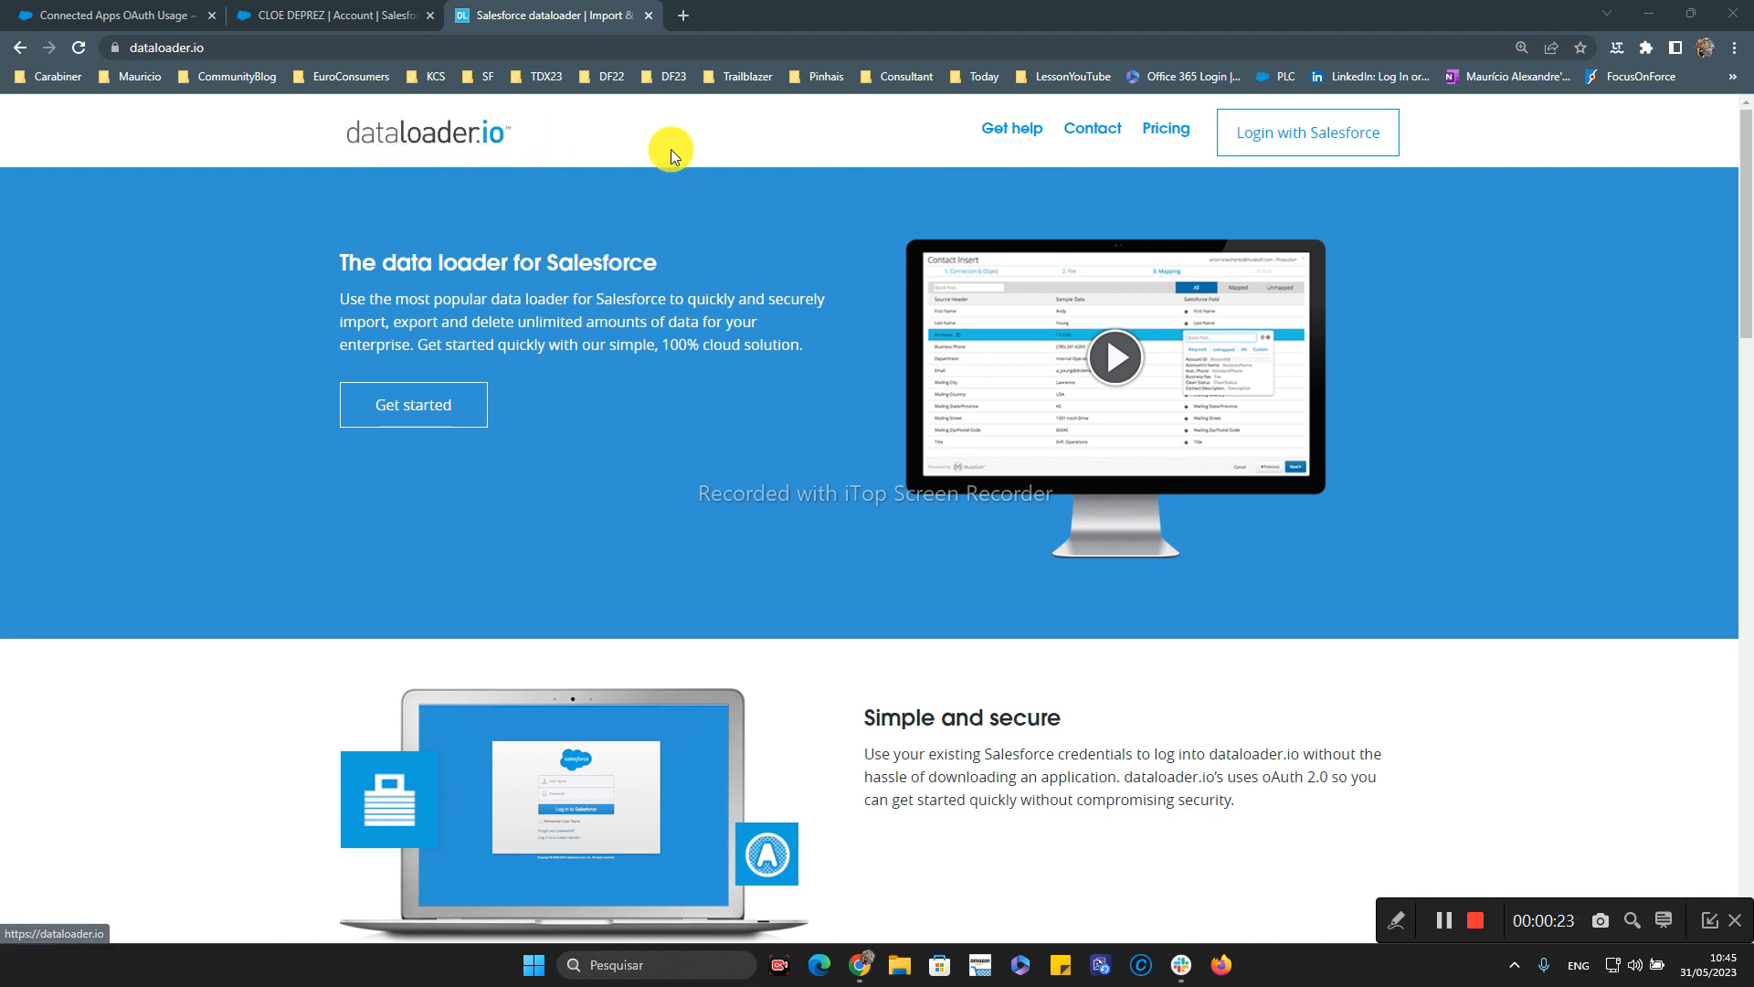
- Log in to dataloader.io with Salesforce using the Sandbox environment
{"action": "left_click", "coordinate": [1313, 153]}
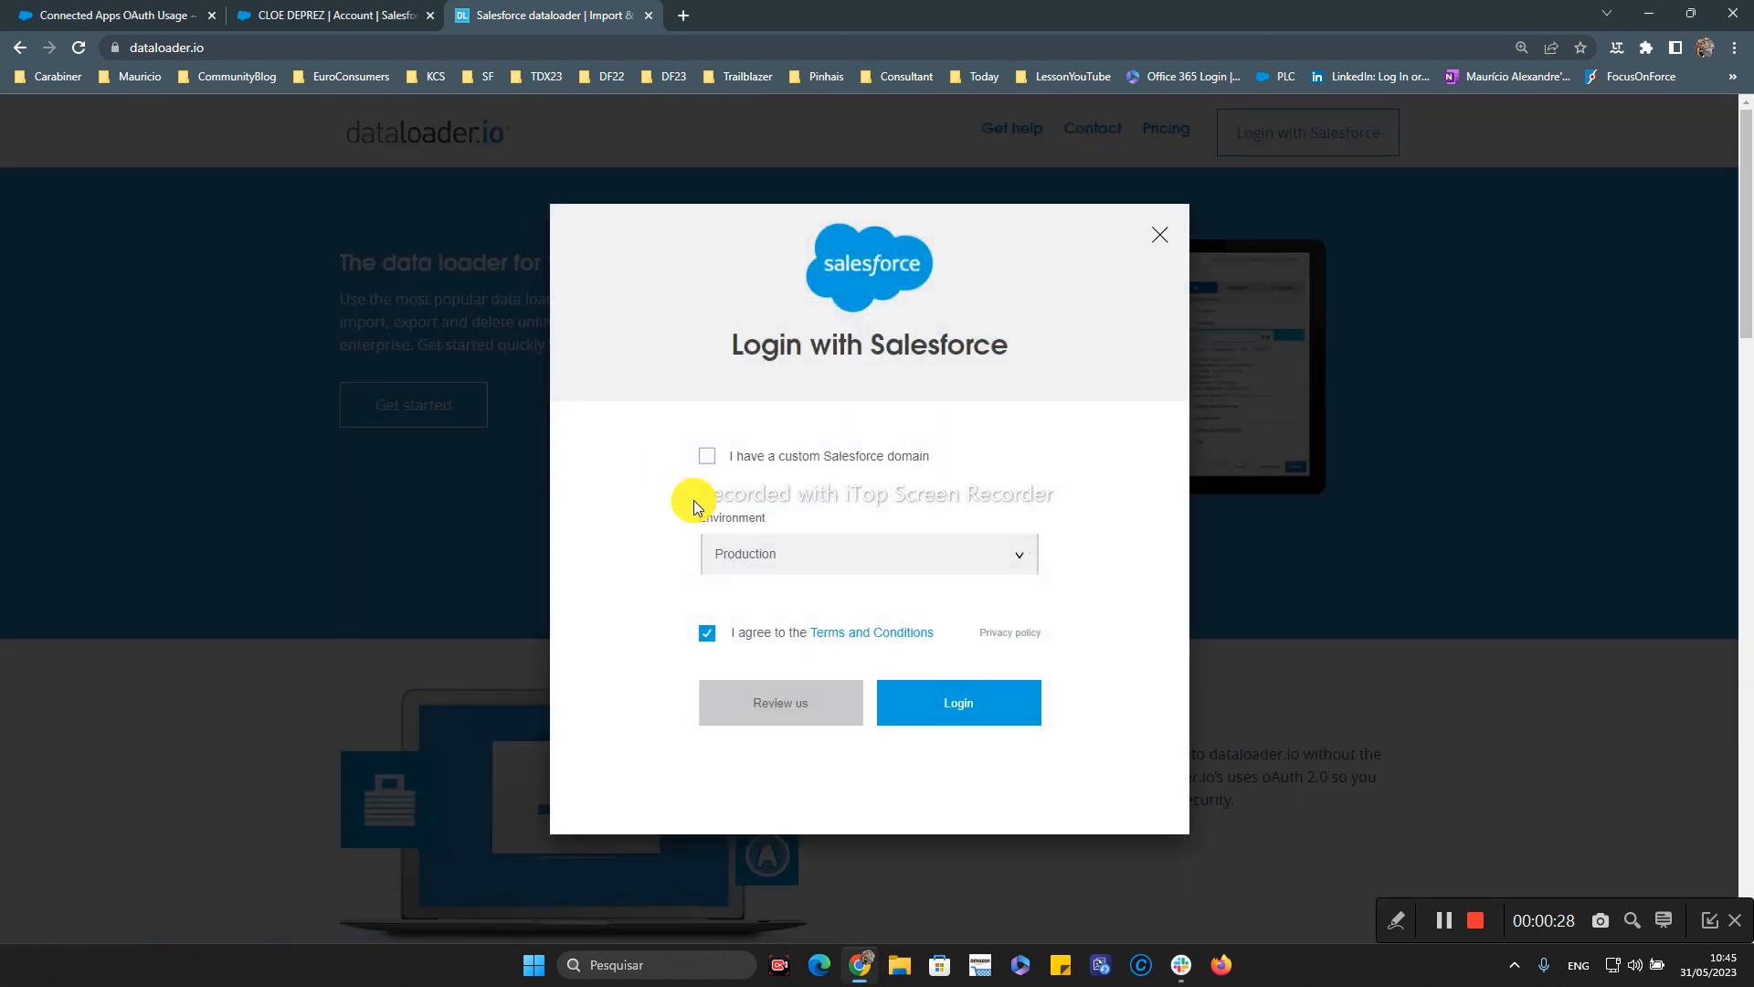
{"action": "left_click", "coordinate": [776, 553]}
{"action": "left_click", "coordinate": [778, 637]}
{"action": "left_click", "coordinate": [958, 710]}
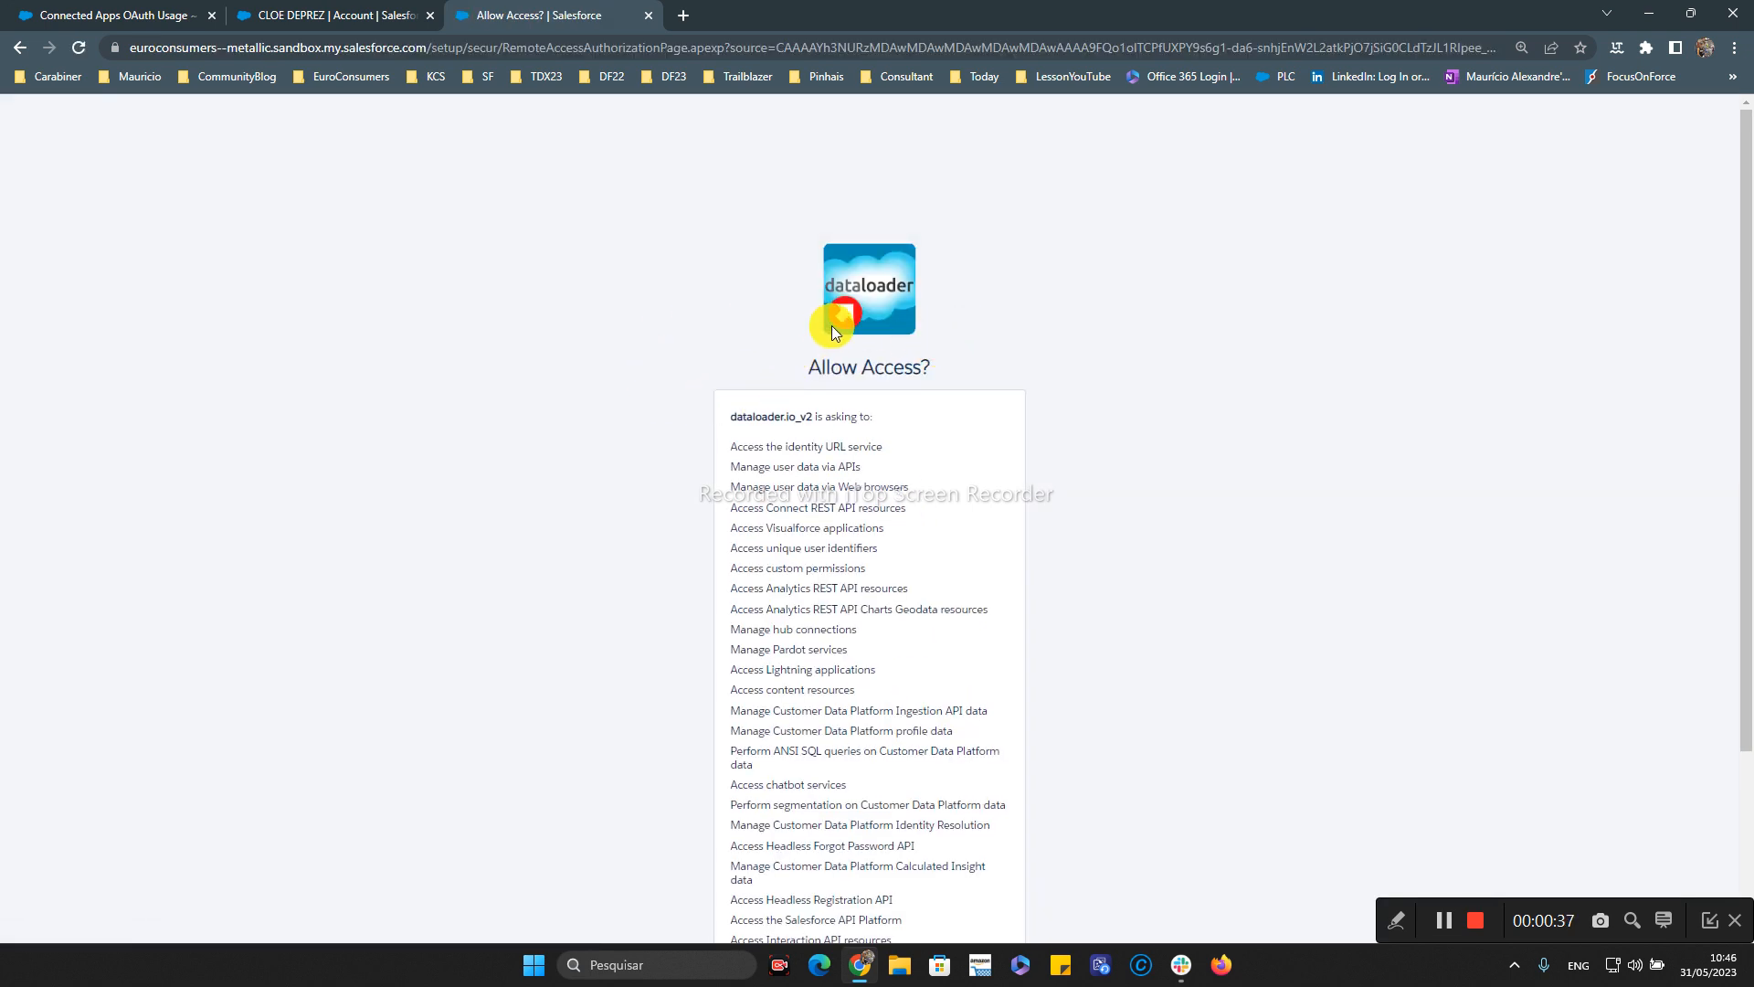
- Review the permissions requested by dataloader.io_v2 and allow it access to the Salesforce sandbox
{"action": "scroll", "coordinate": [831, 325], "scroll_direction": "down", "scroll_amount": 2}
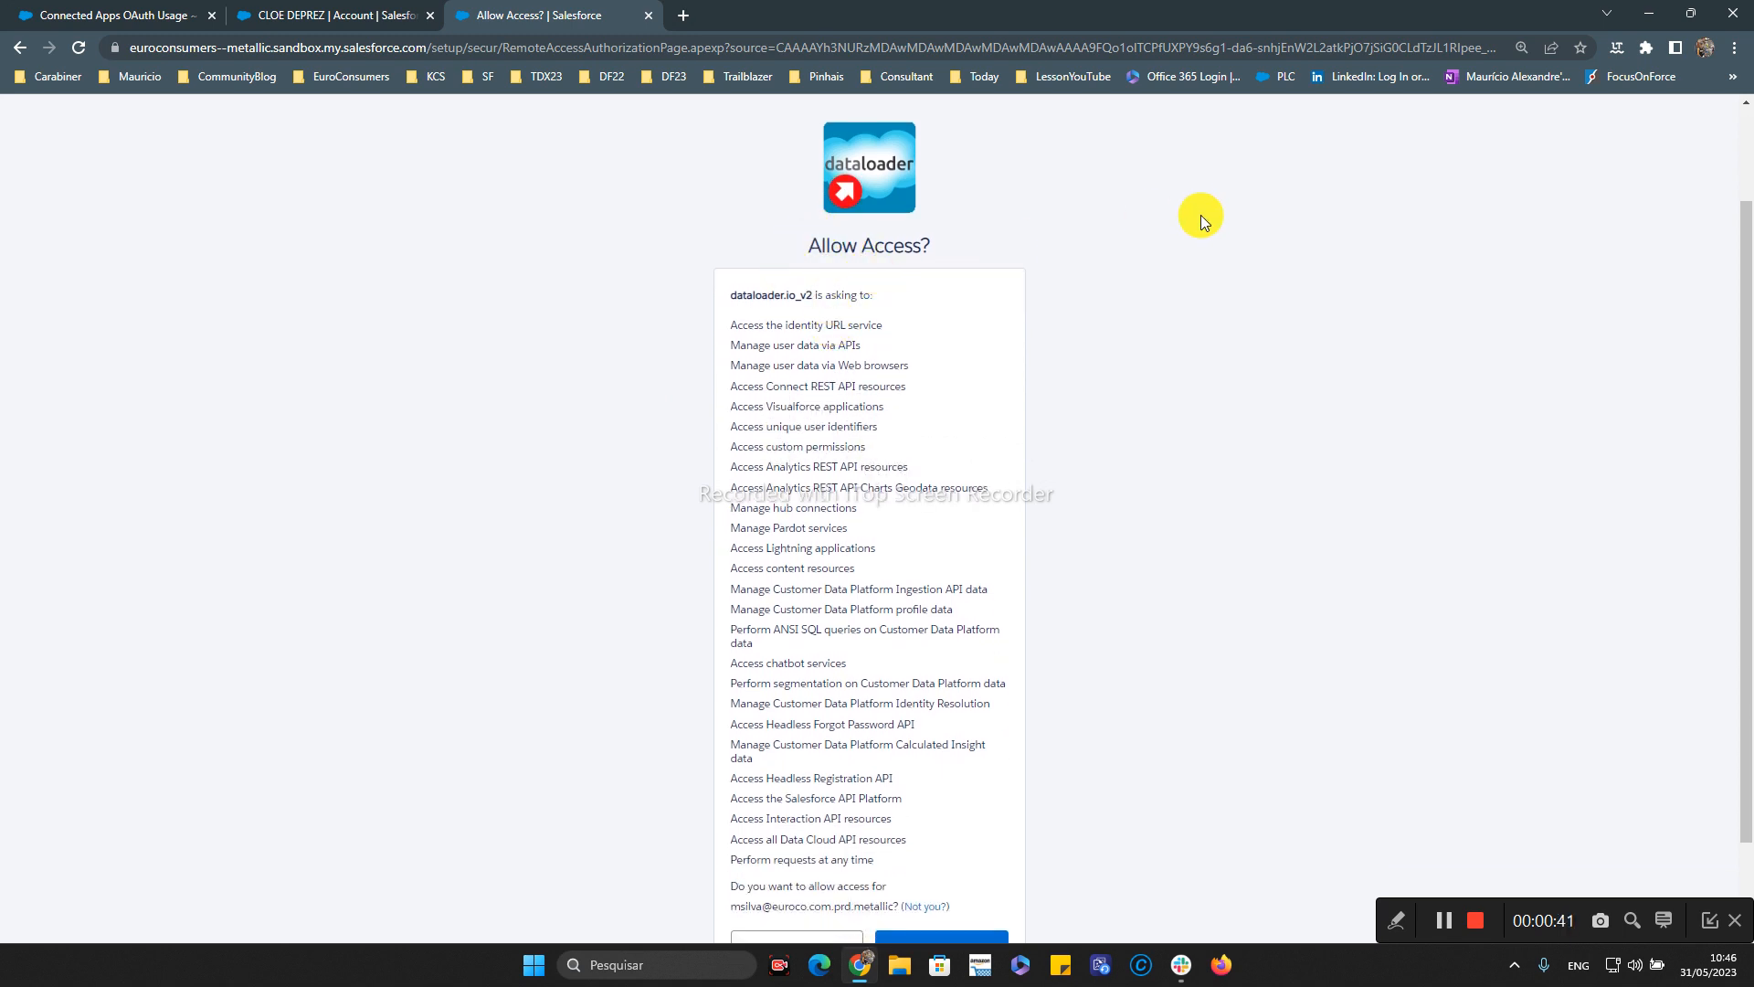
{"action": "scroll", "coordinate": [854, 411], "scroll_direction": "down", "scroll_amount": 2}
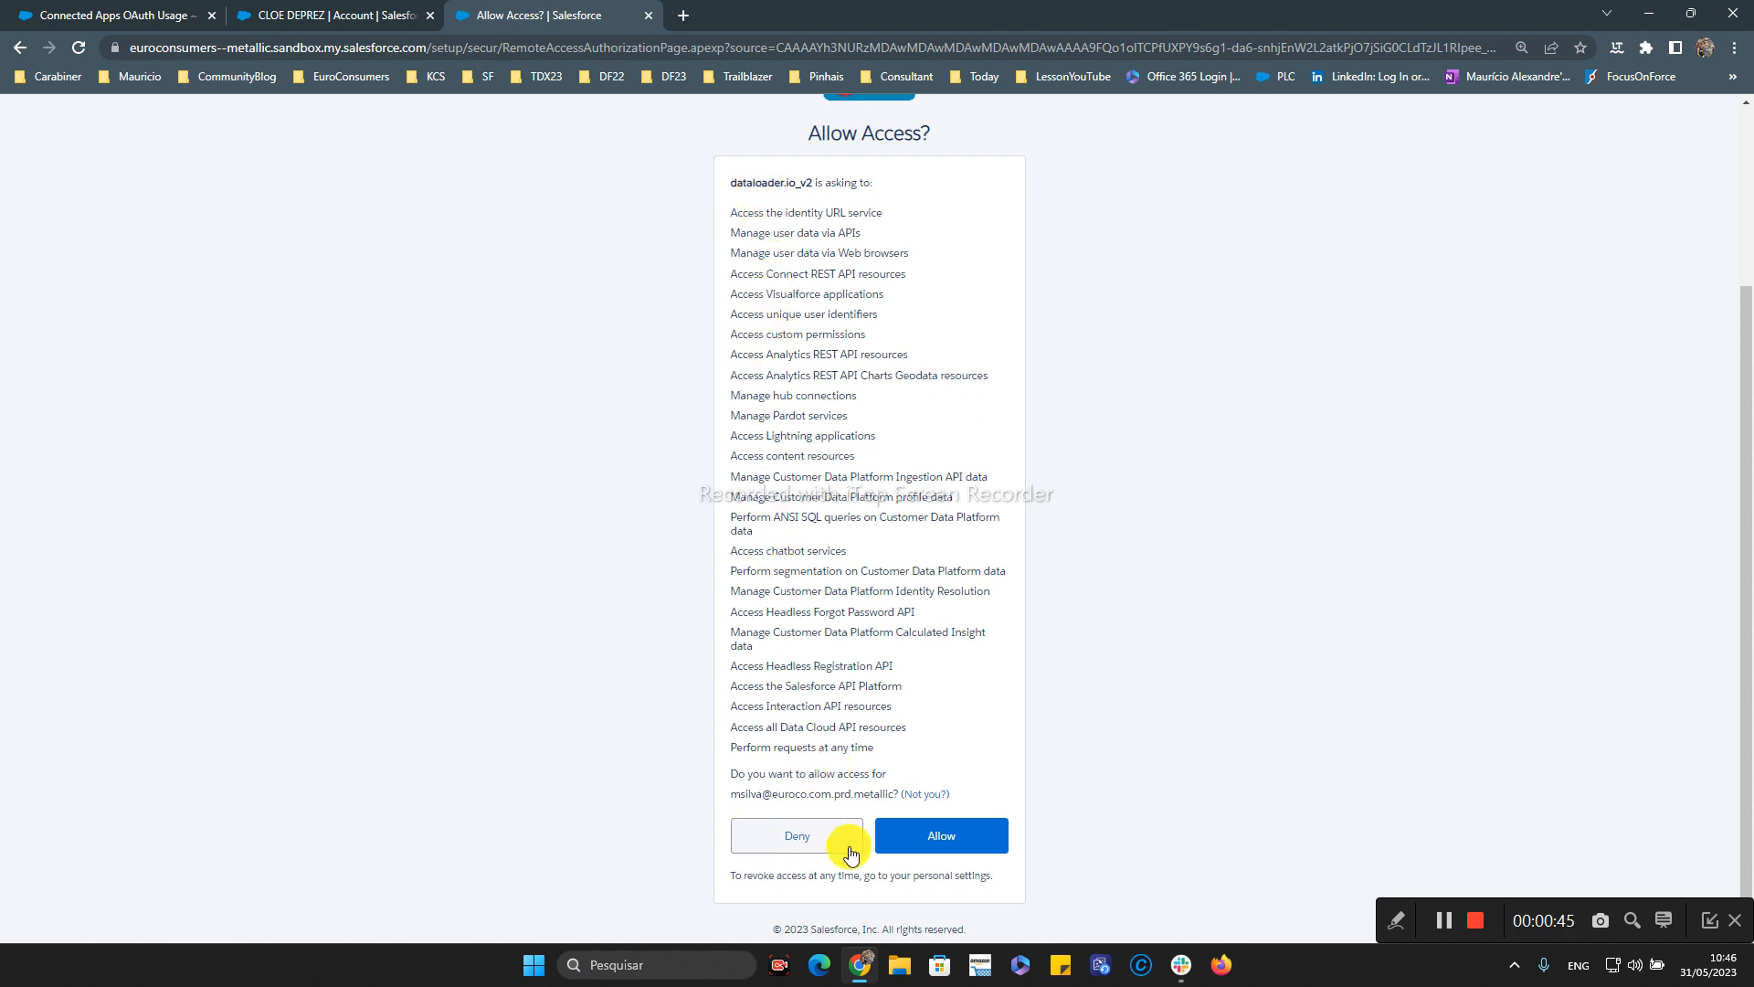
{"action": "left_click", "coordinate": [930, 833]}
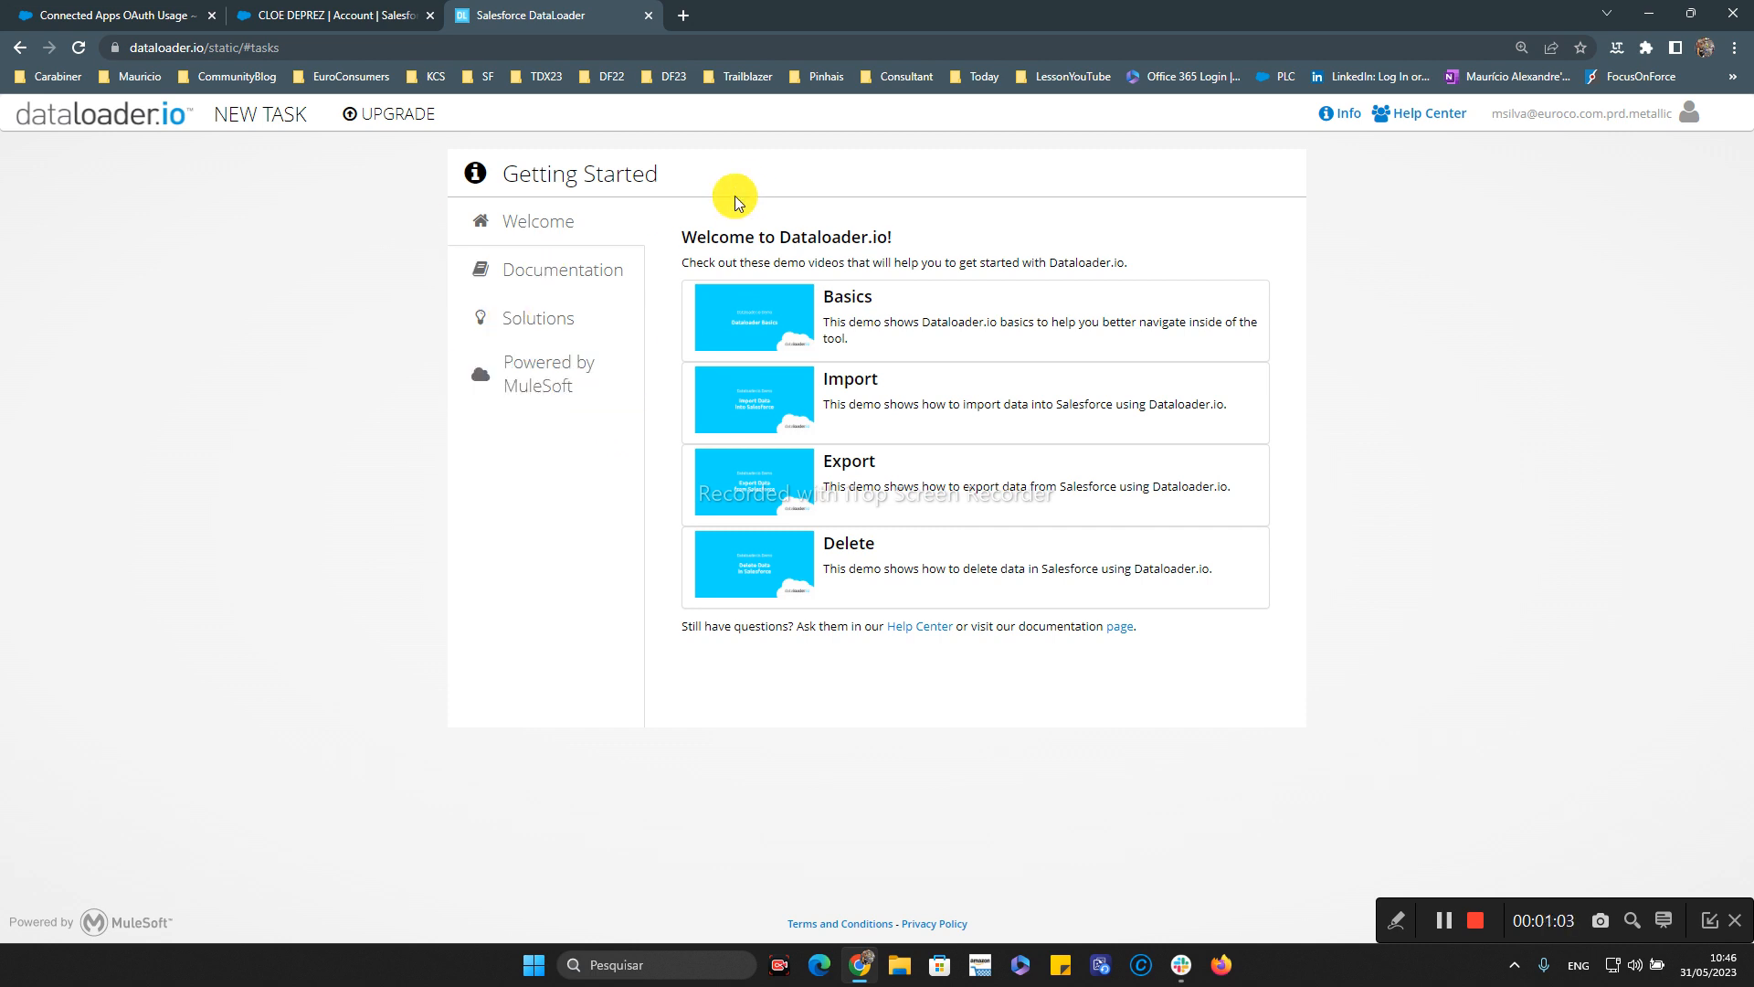
- Review the Free, Professional and Enterprise subscription plans, and close the comparison without upgrading
{"action": "left_click", "coordinate": [418, 103]}
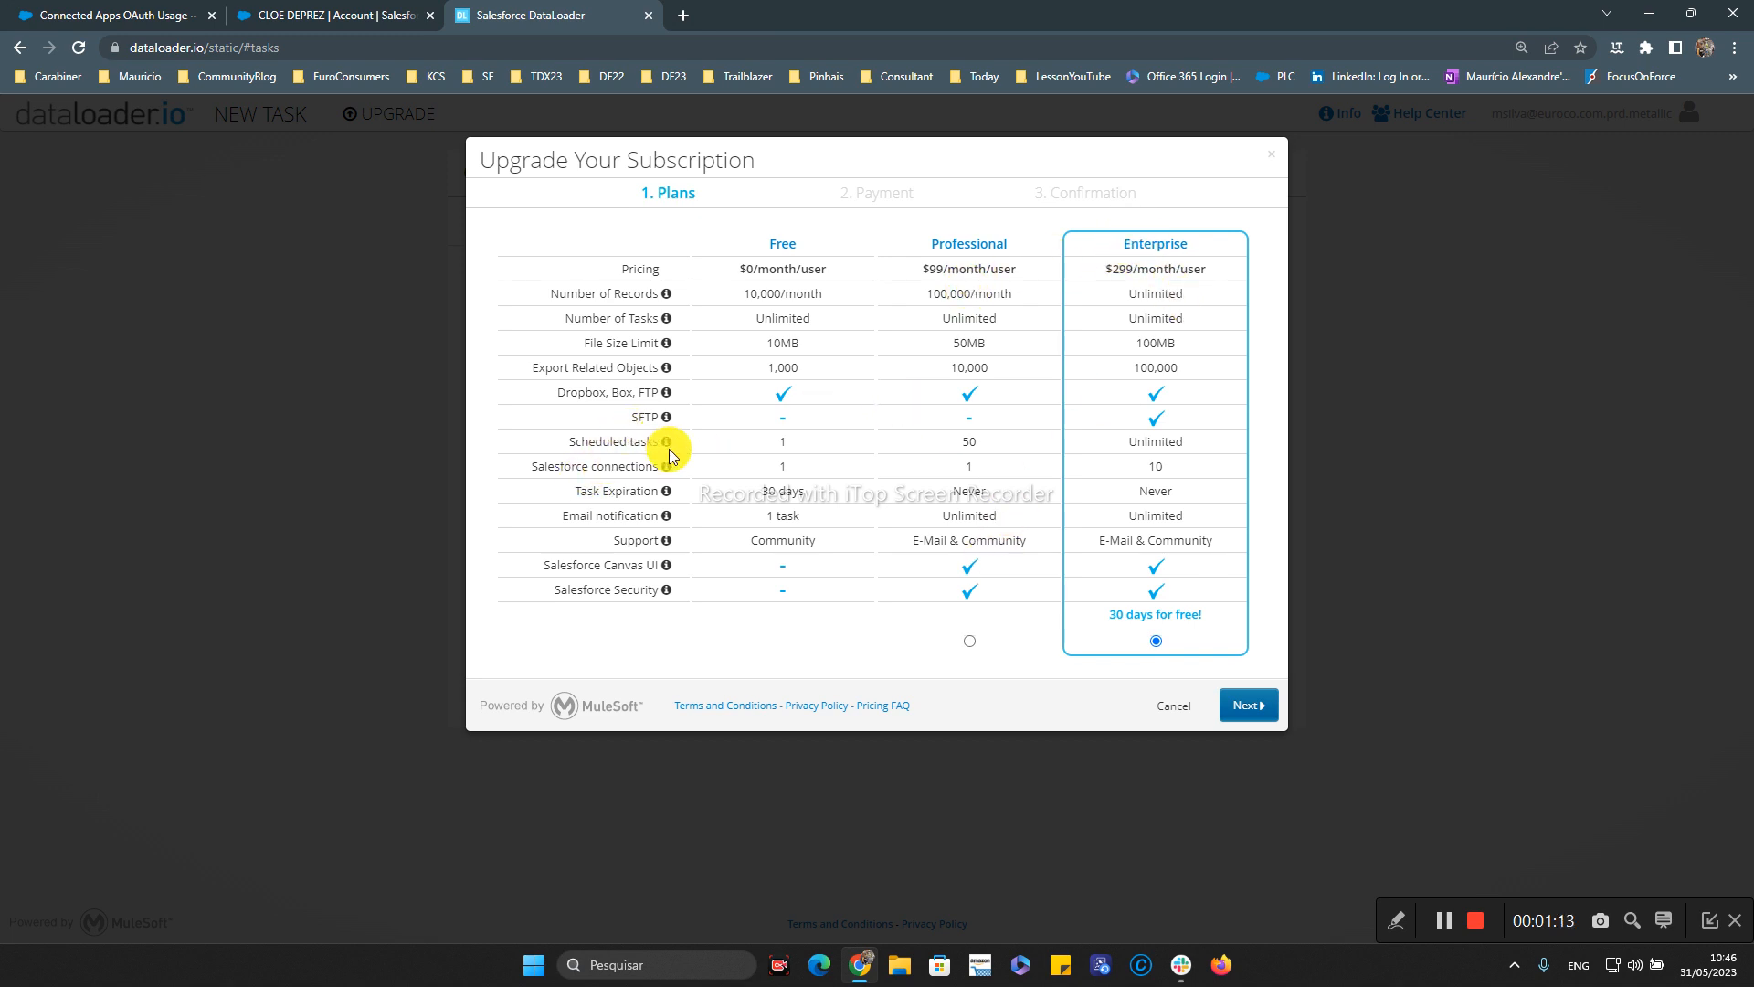
{"action": "mouse_move", "coordinate": [667, 443]}
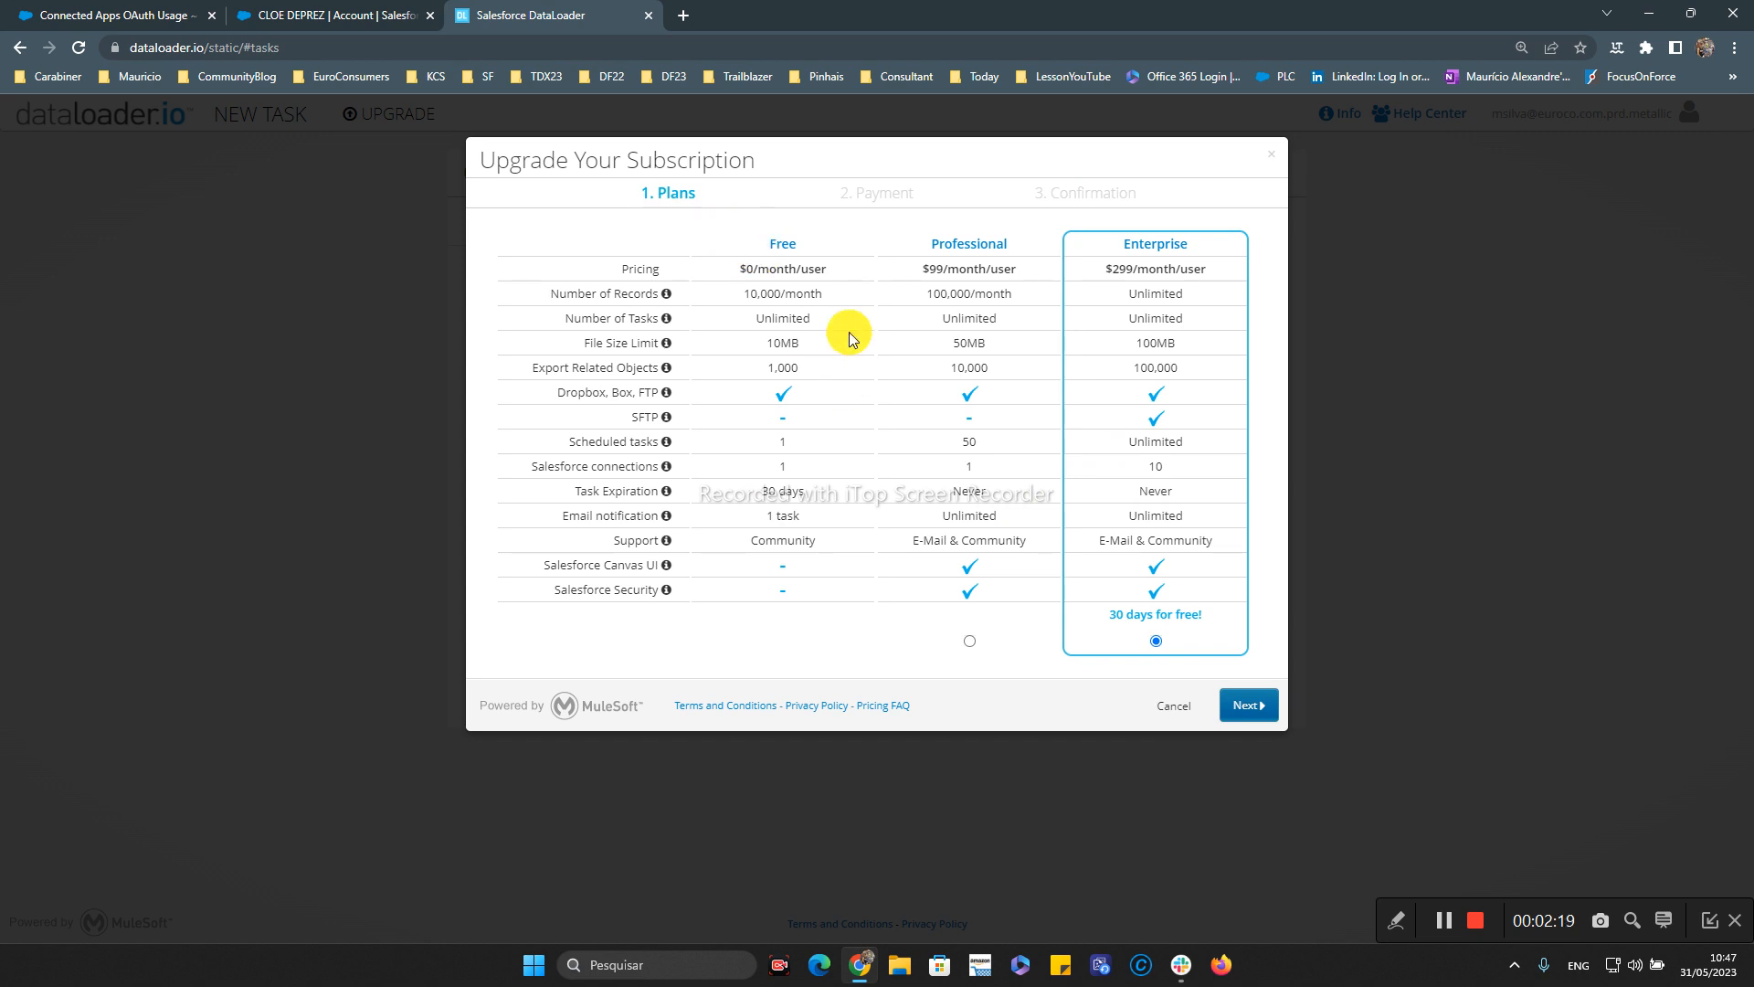
{"action": "left_click", "coordinate": [1173, 708]}
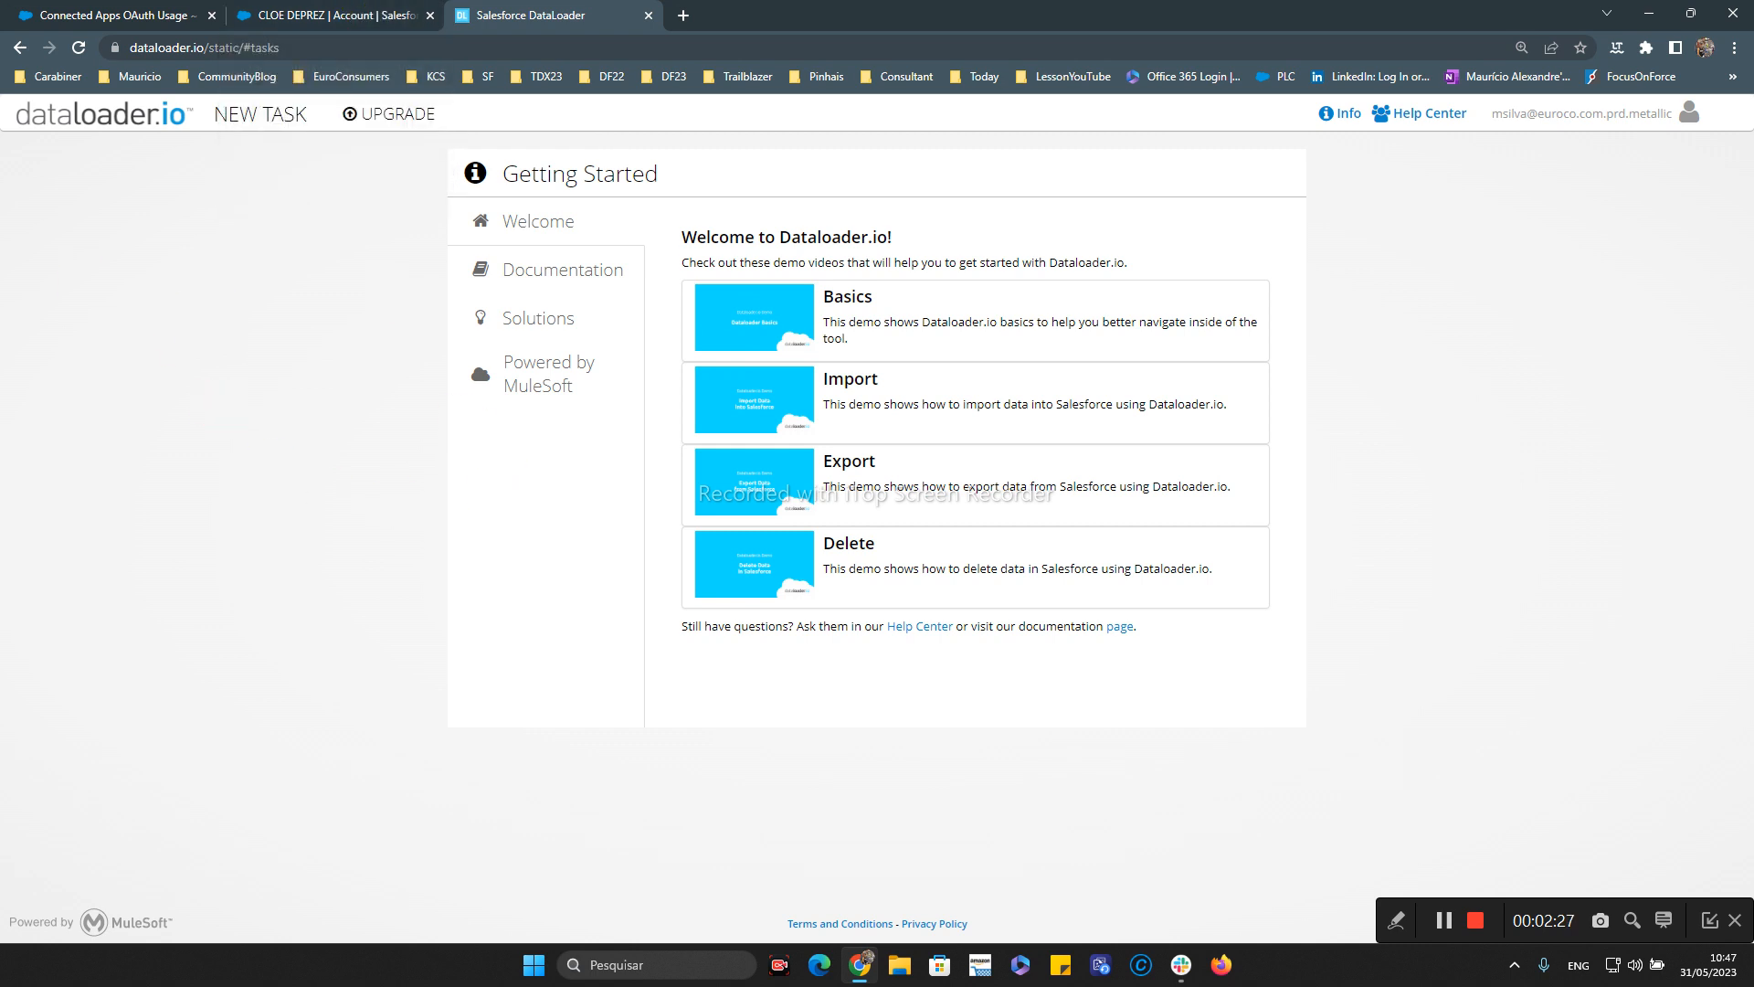
- Inspect the FTP accounts and the dvlprbrtest folder in HostGator cPanel, plus the customer account's details in Salesforce
{"action": "left_click_drag", "start_coordinate": [0, 302], "coordinate": [1270, 216]}
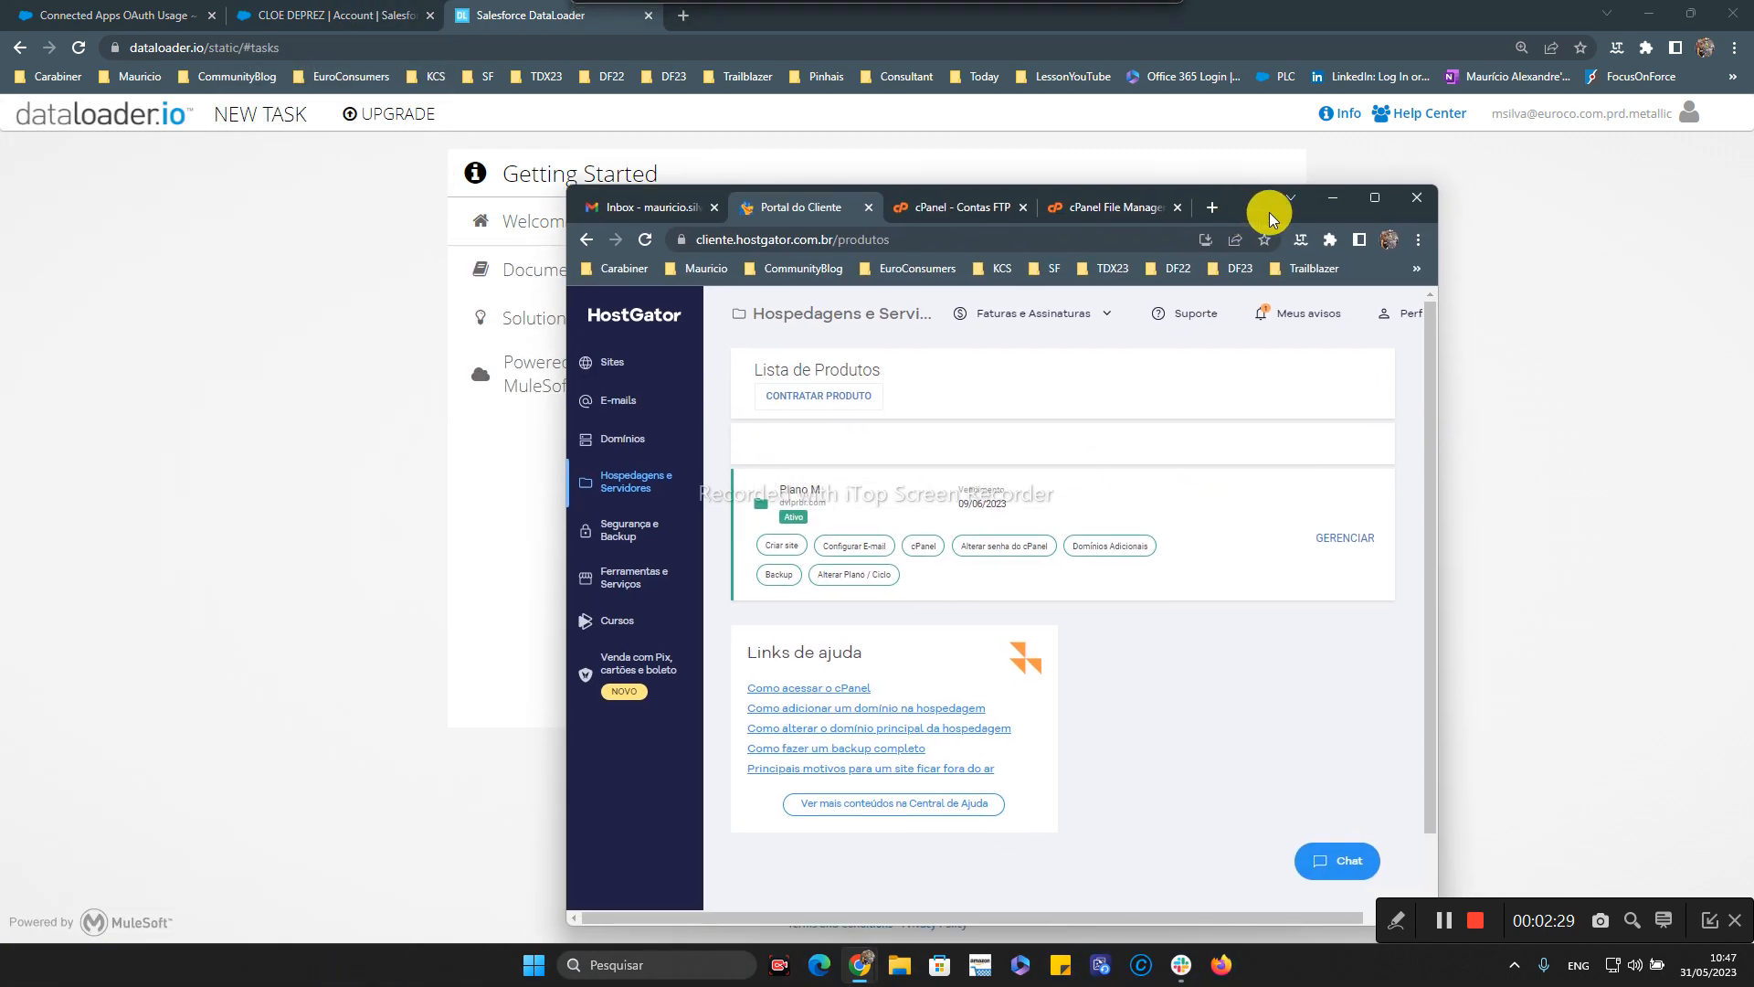
{"action": "left_click", "coordinate": [1373, 197]}
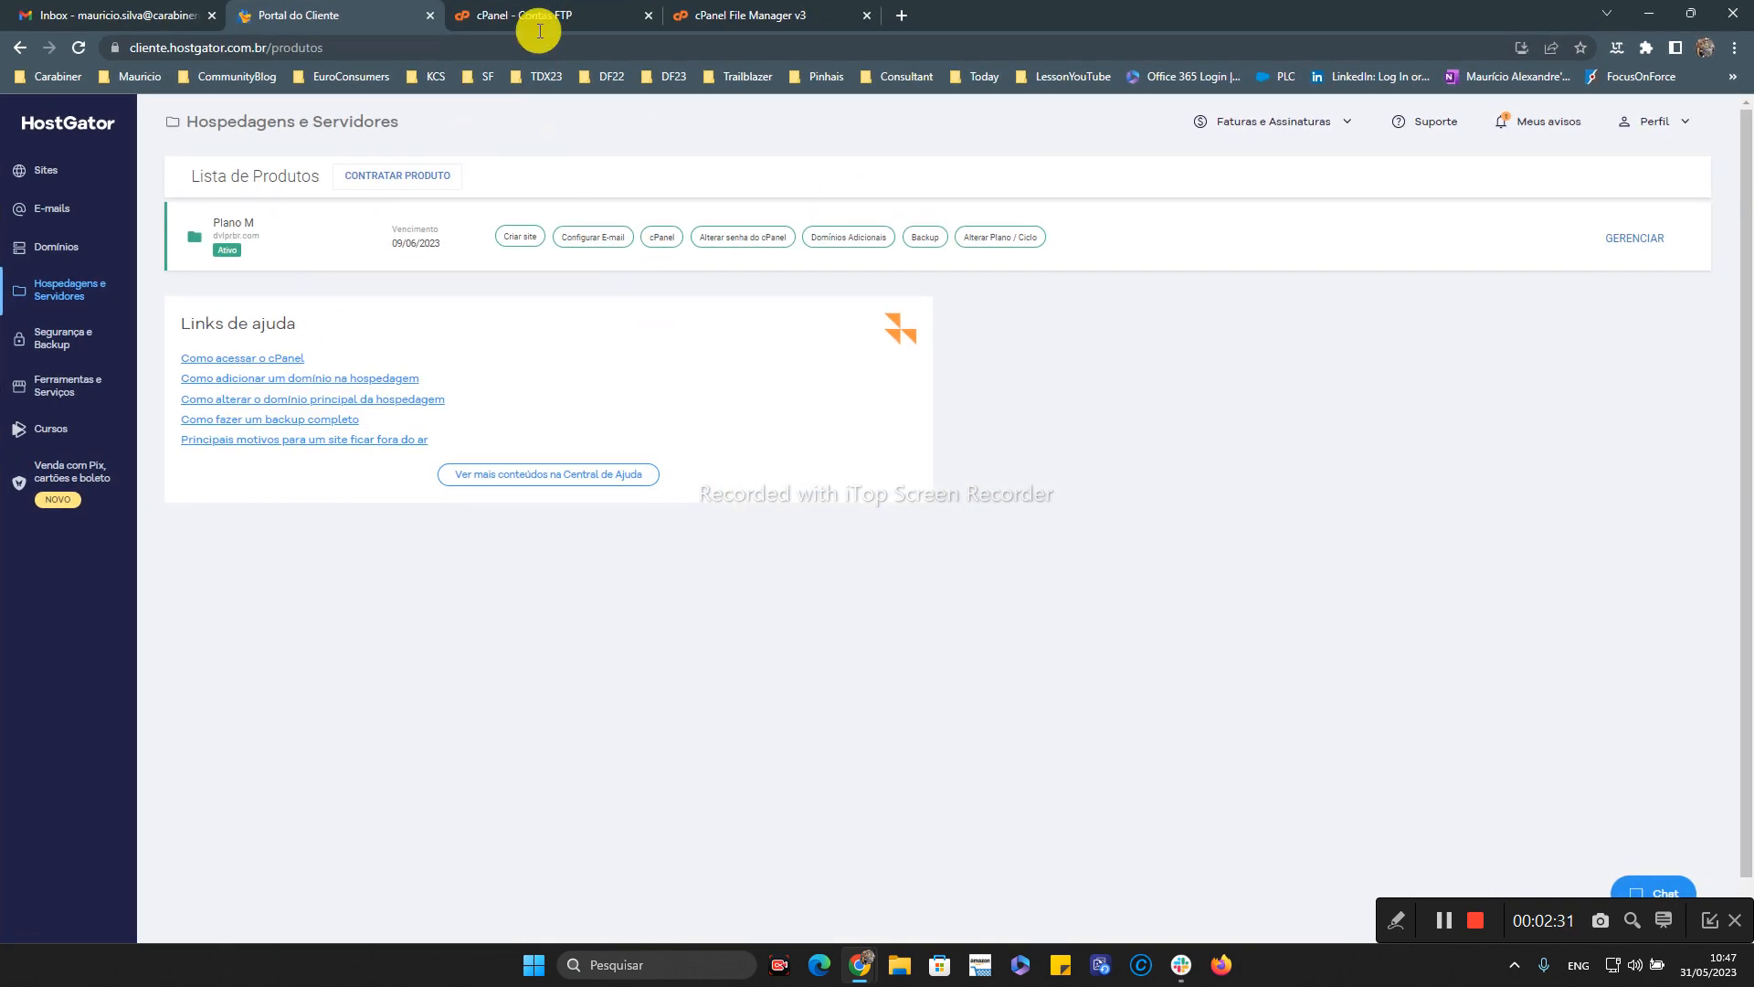
{"action": "left_click", "coordinate": [787, 13]}
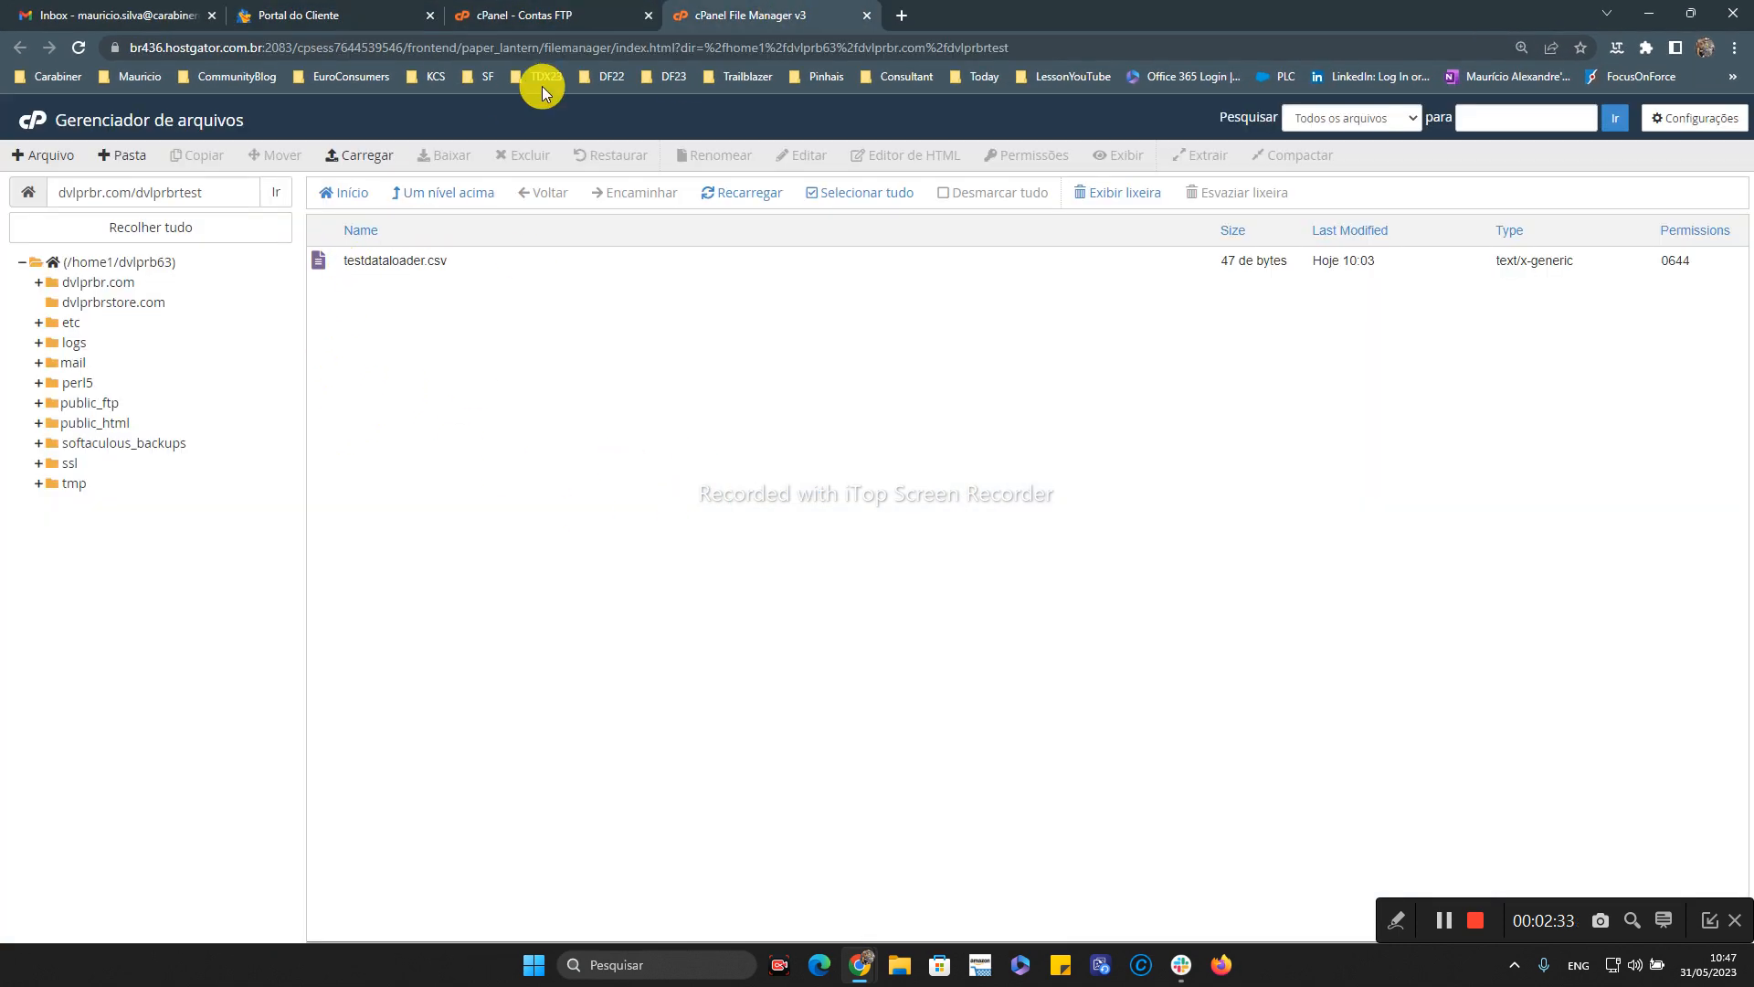
{"action": "left_click", "coordinate": [525, 16]}
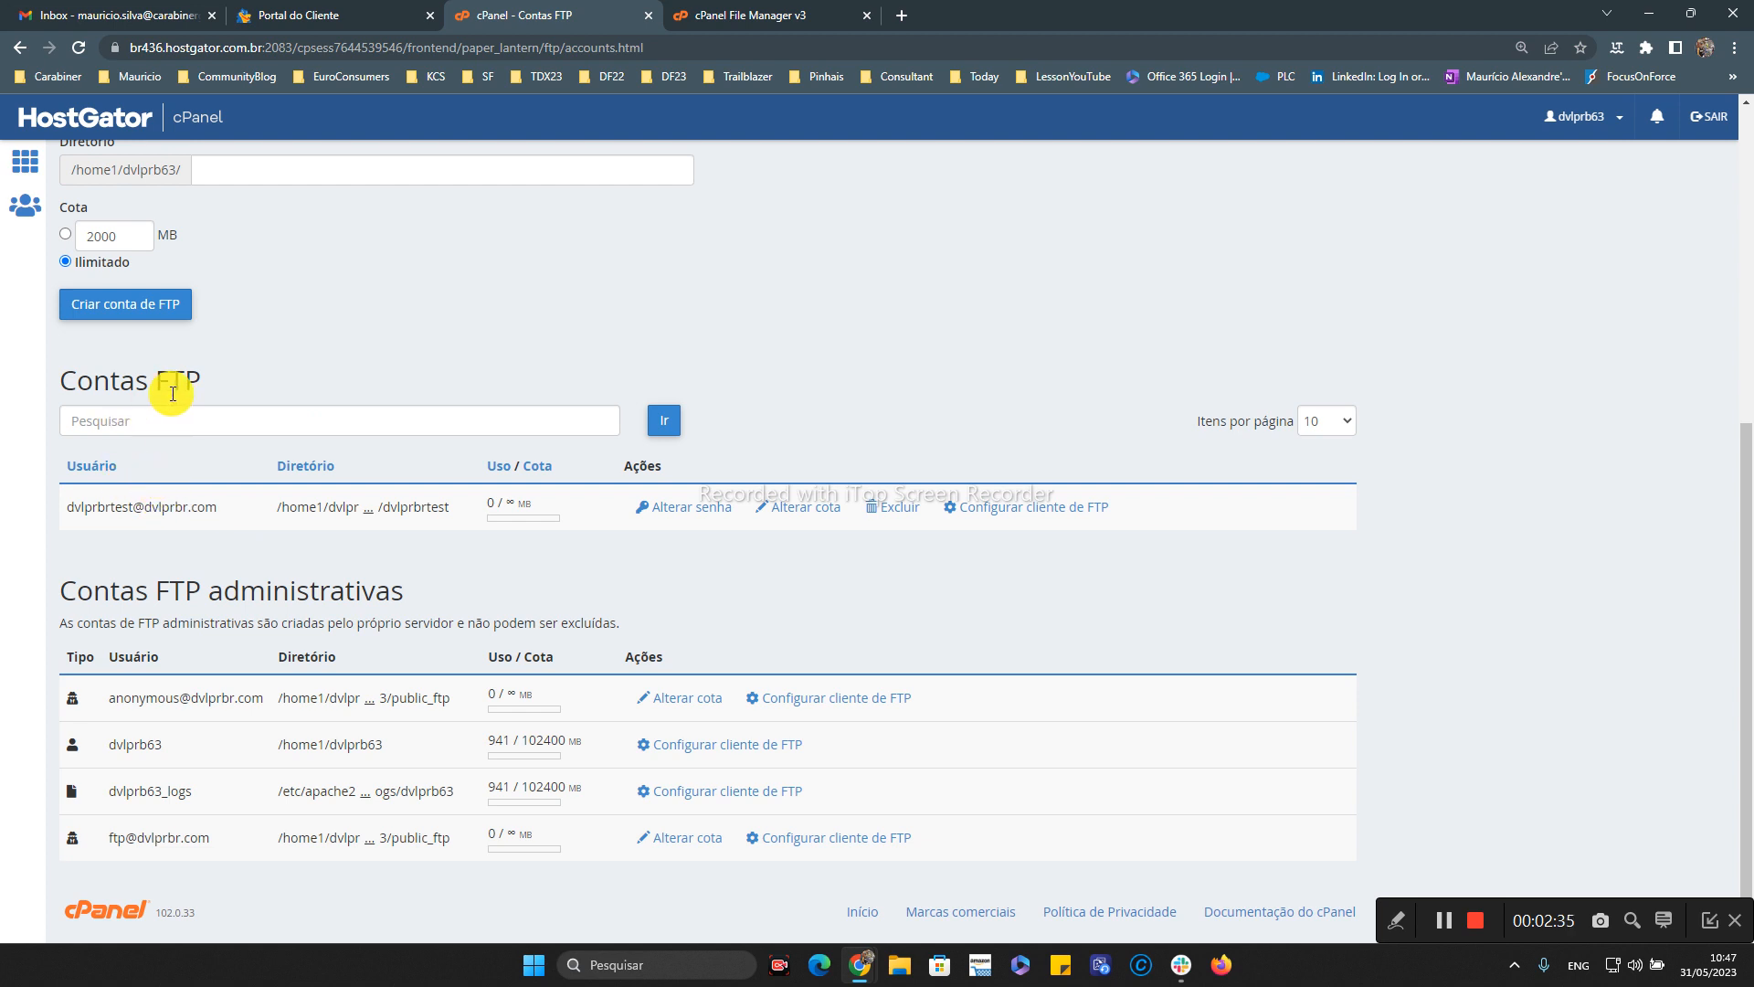
{"action": "left_click", "coordinate": [772, 15]}
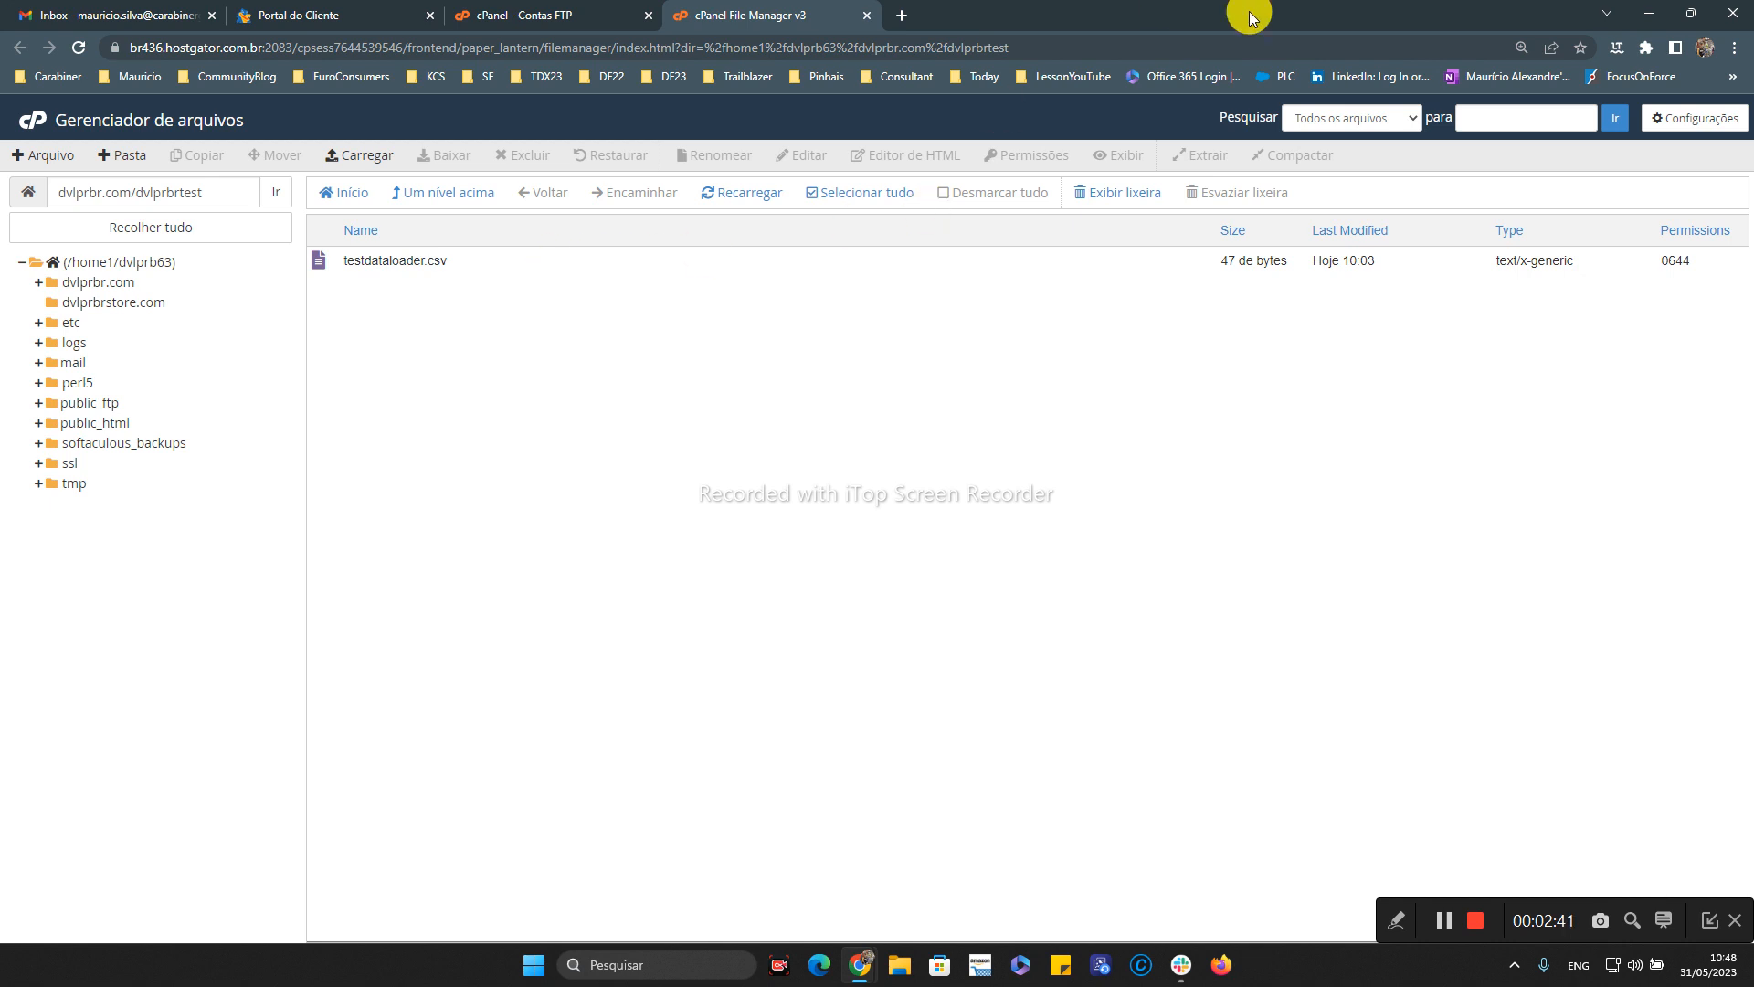
{"action": "left_click_drag", "start_coordinate": [1250, 11], "coordinate": [0, 146]}
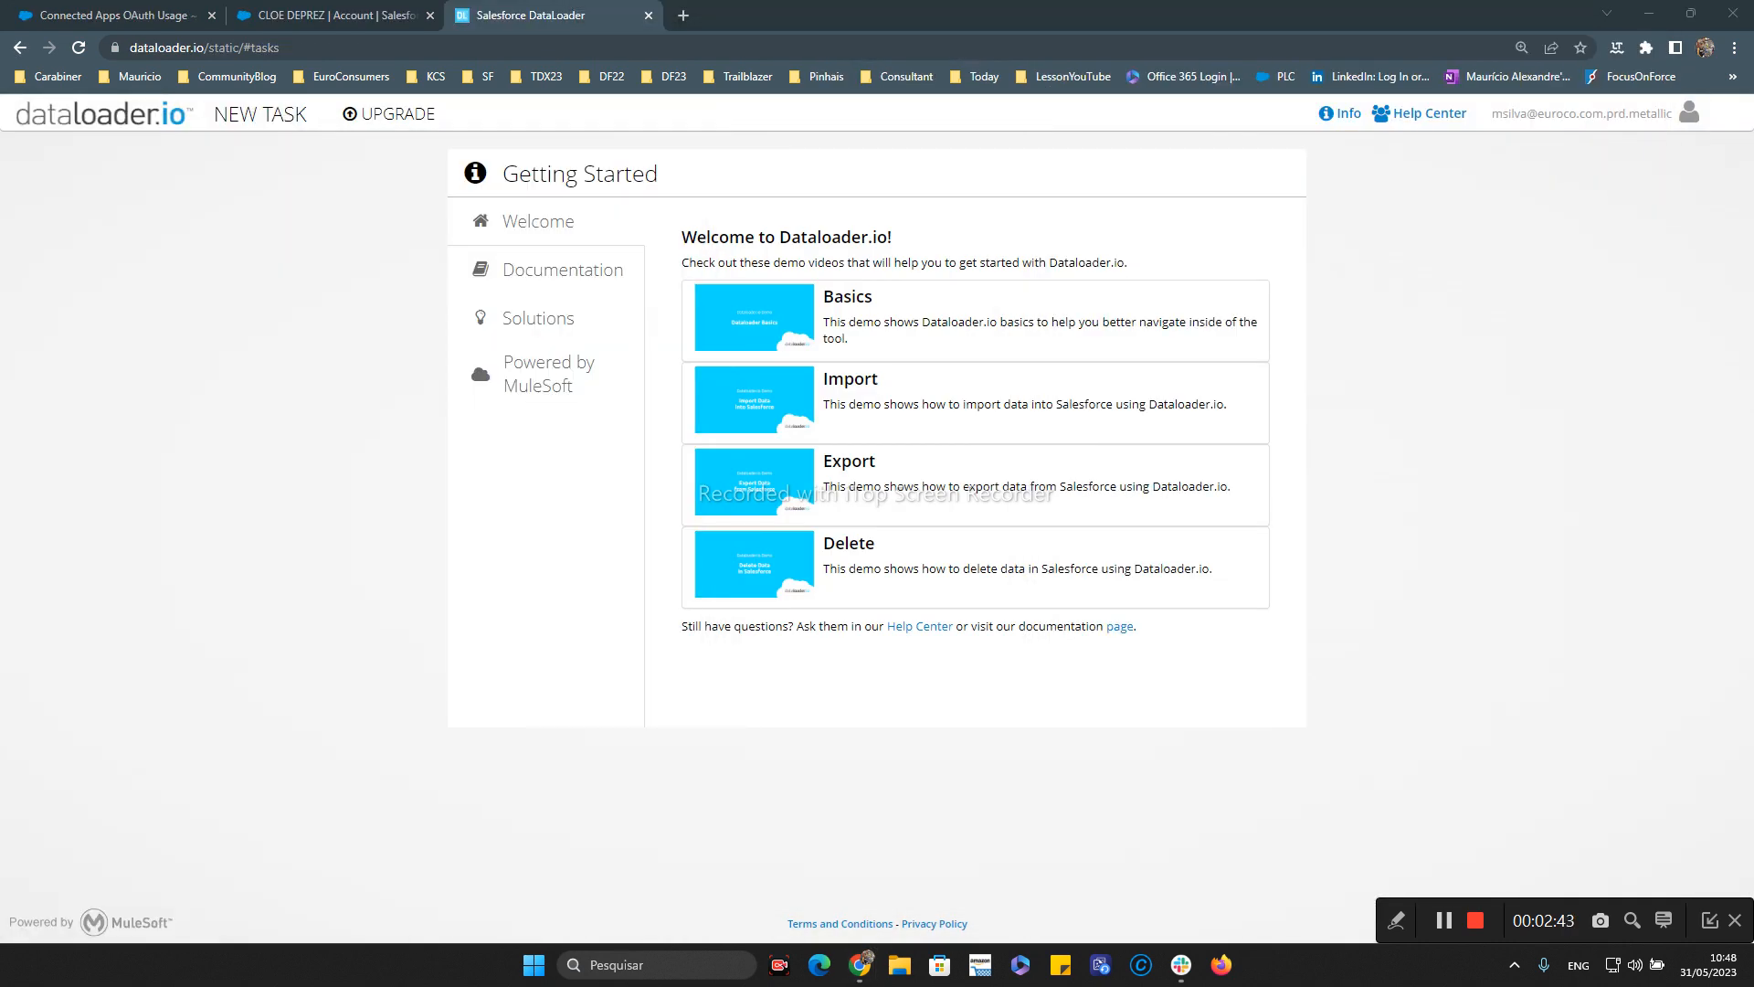
{"action": "left_click", "coordinate": [321, 15]}
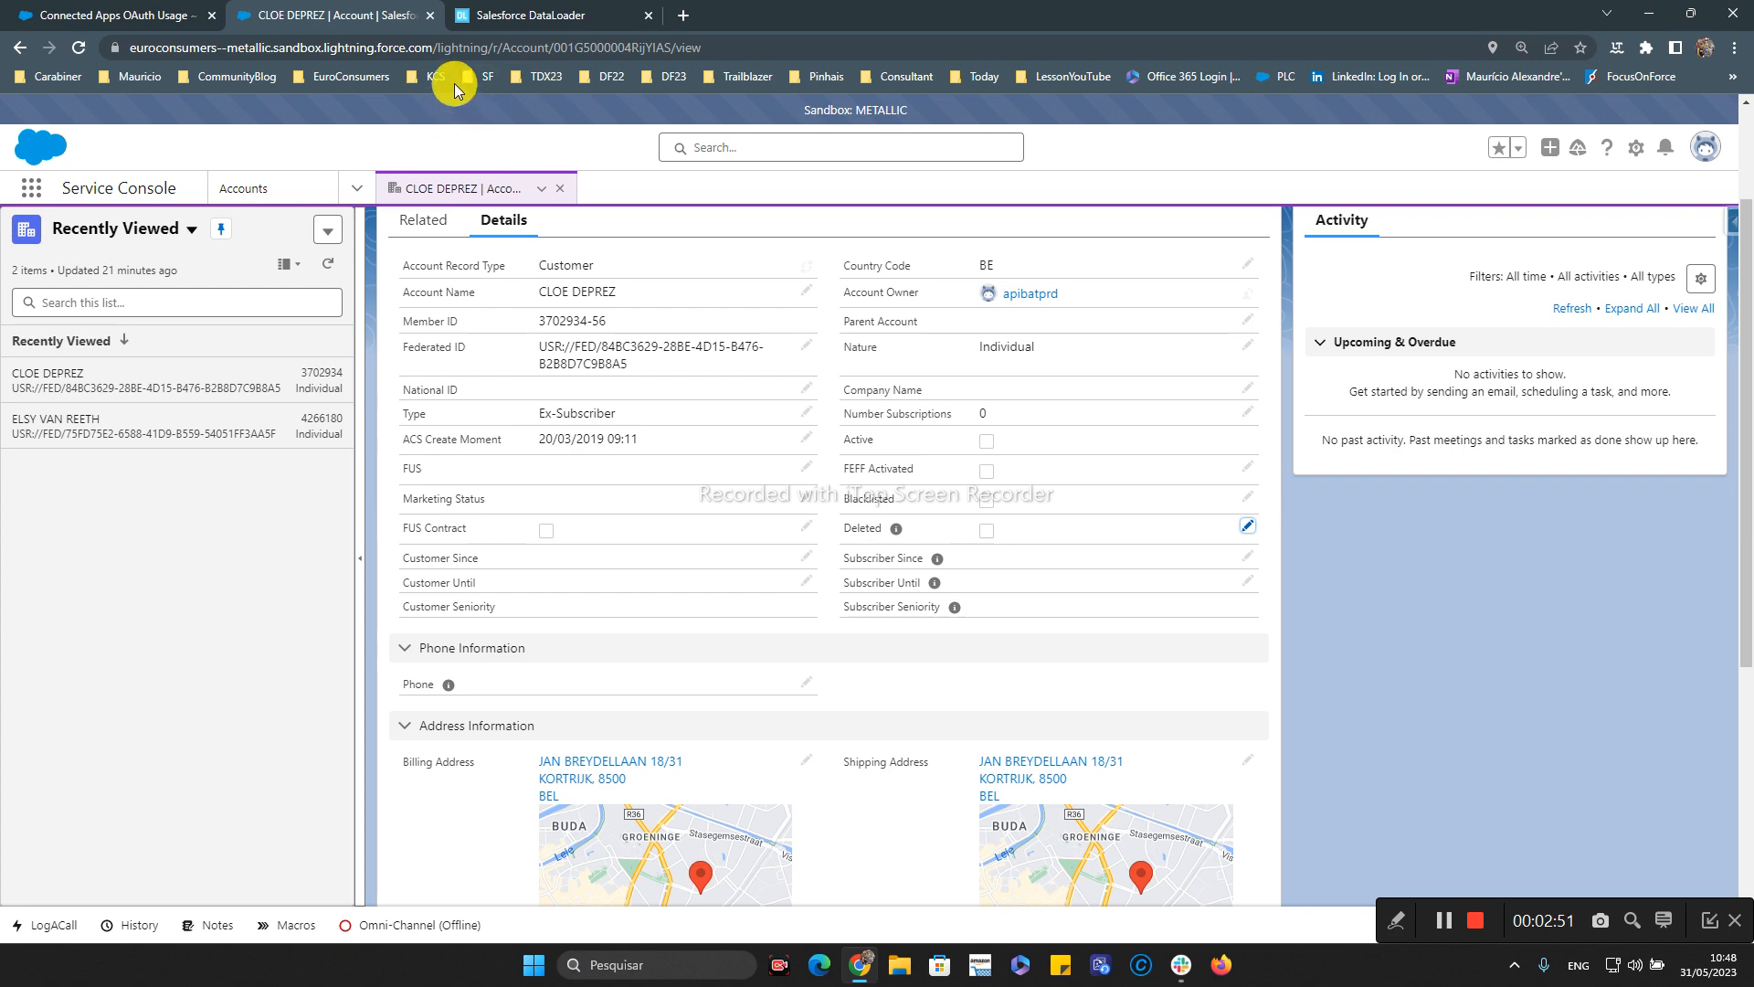
{"action": "left_click", "coordinate": [529, 11]}
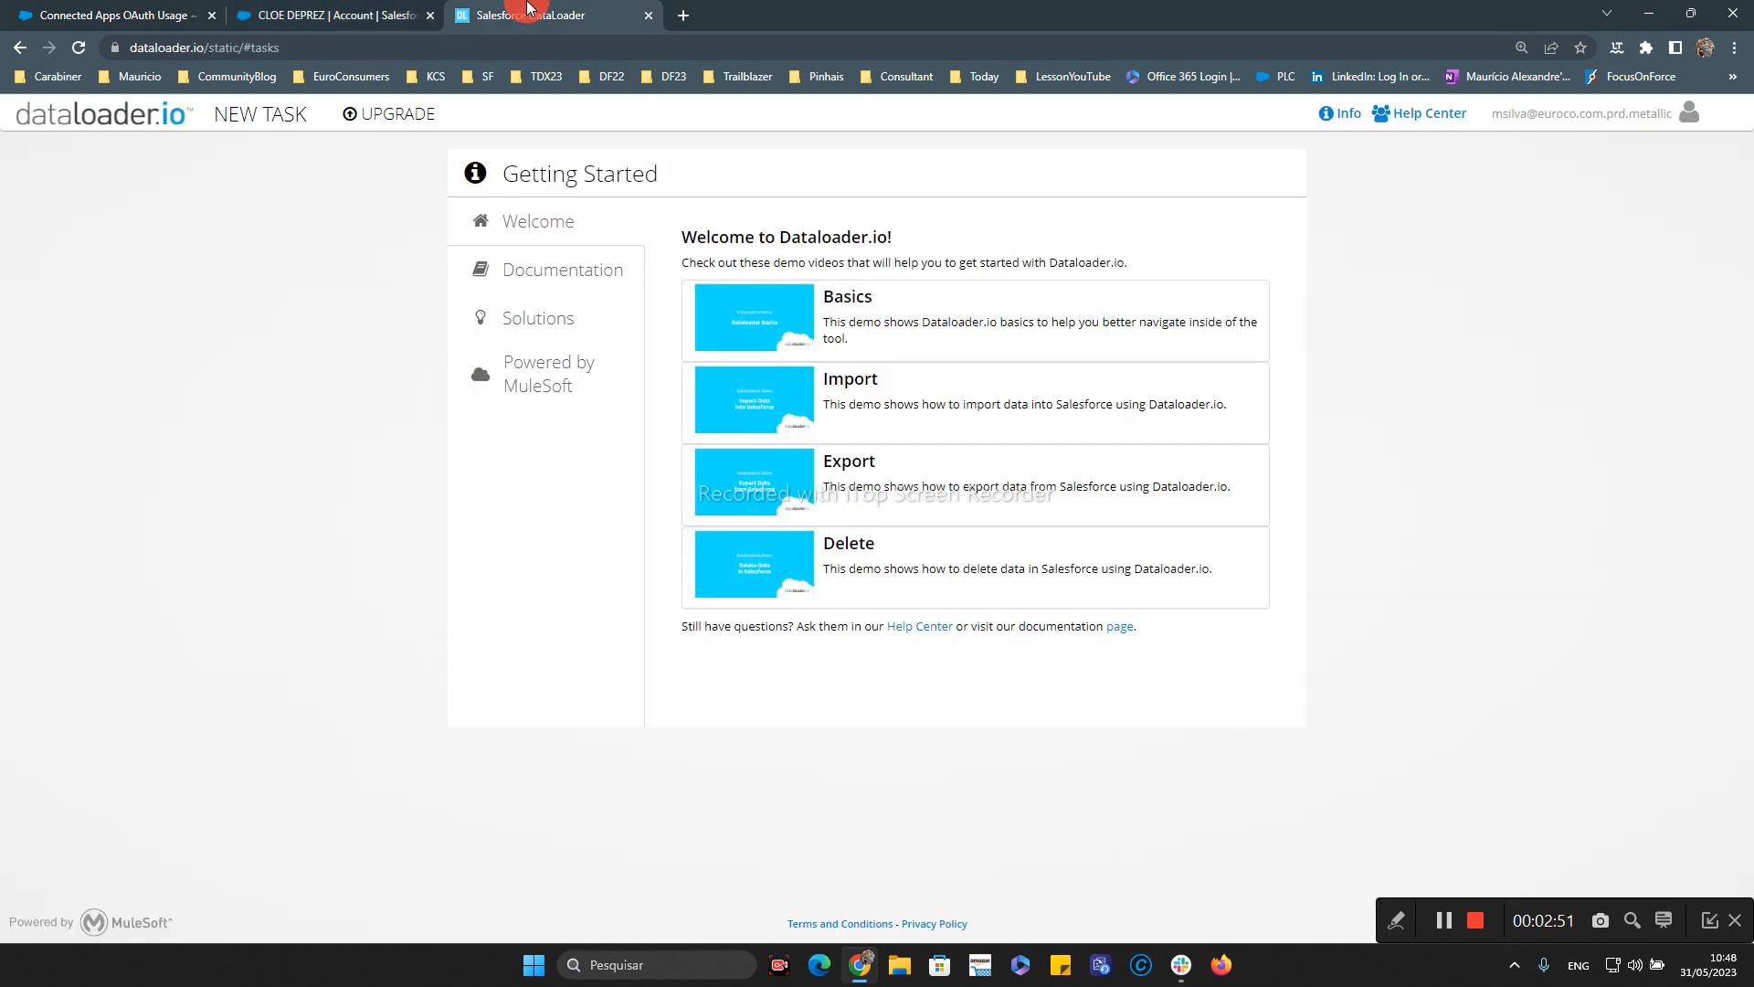
- Create an import task with the Update operation on the Account object and continue to file selection
{"action": "left_click", "coordinate": [257, 130]}
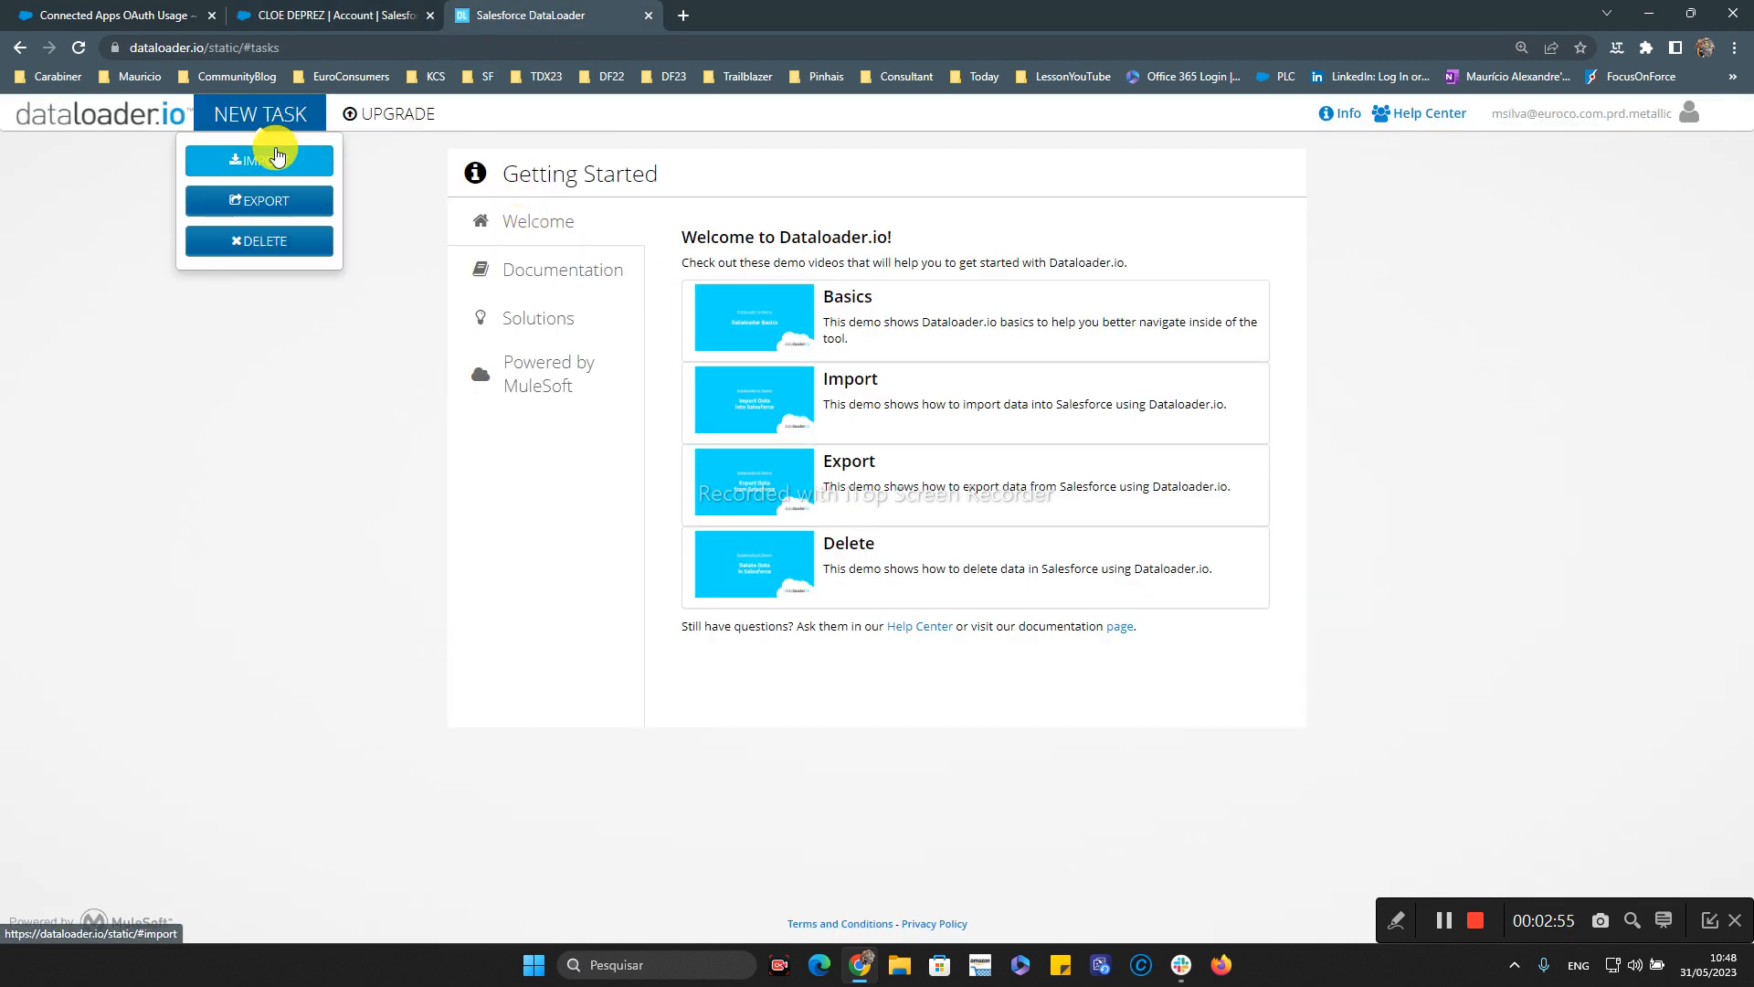
{"action": "left_click", "coordinate": [275, 152]}
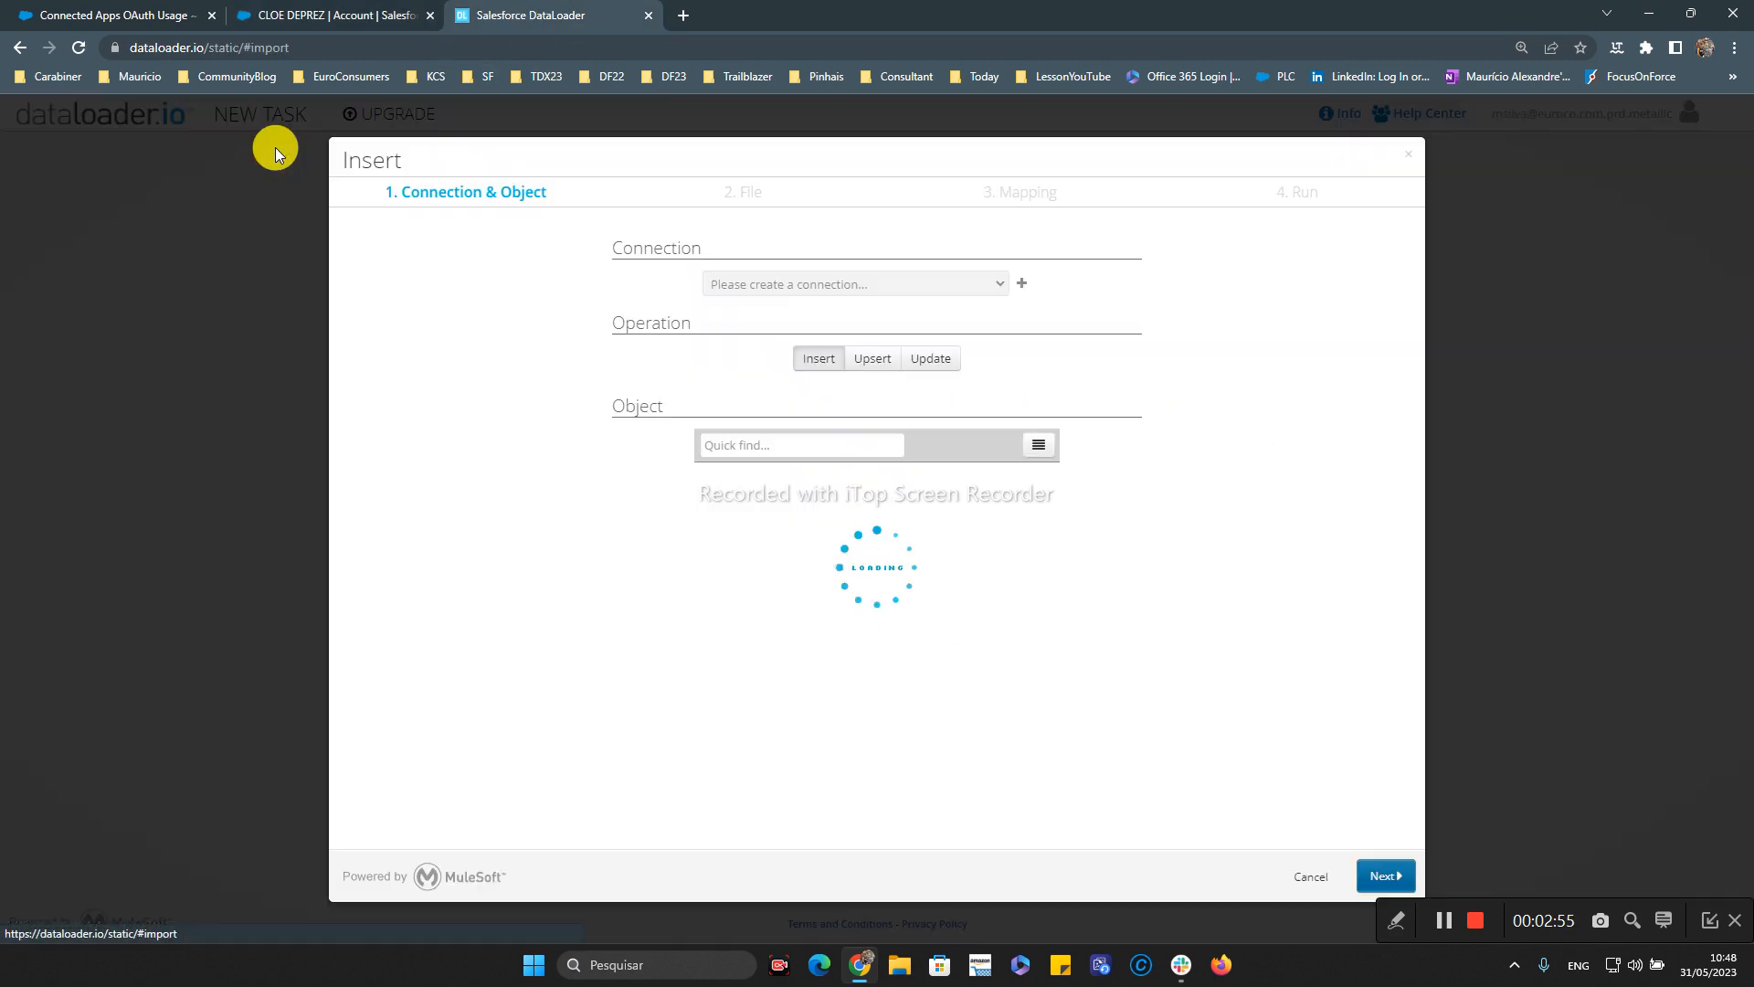
{"action": "left_click", "coordinate": [939, 358]}
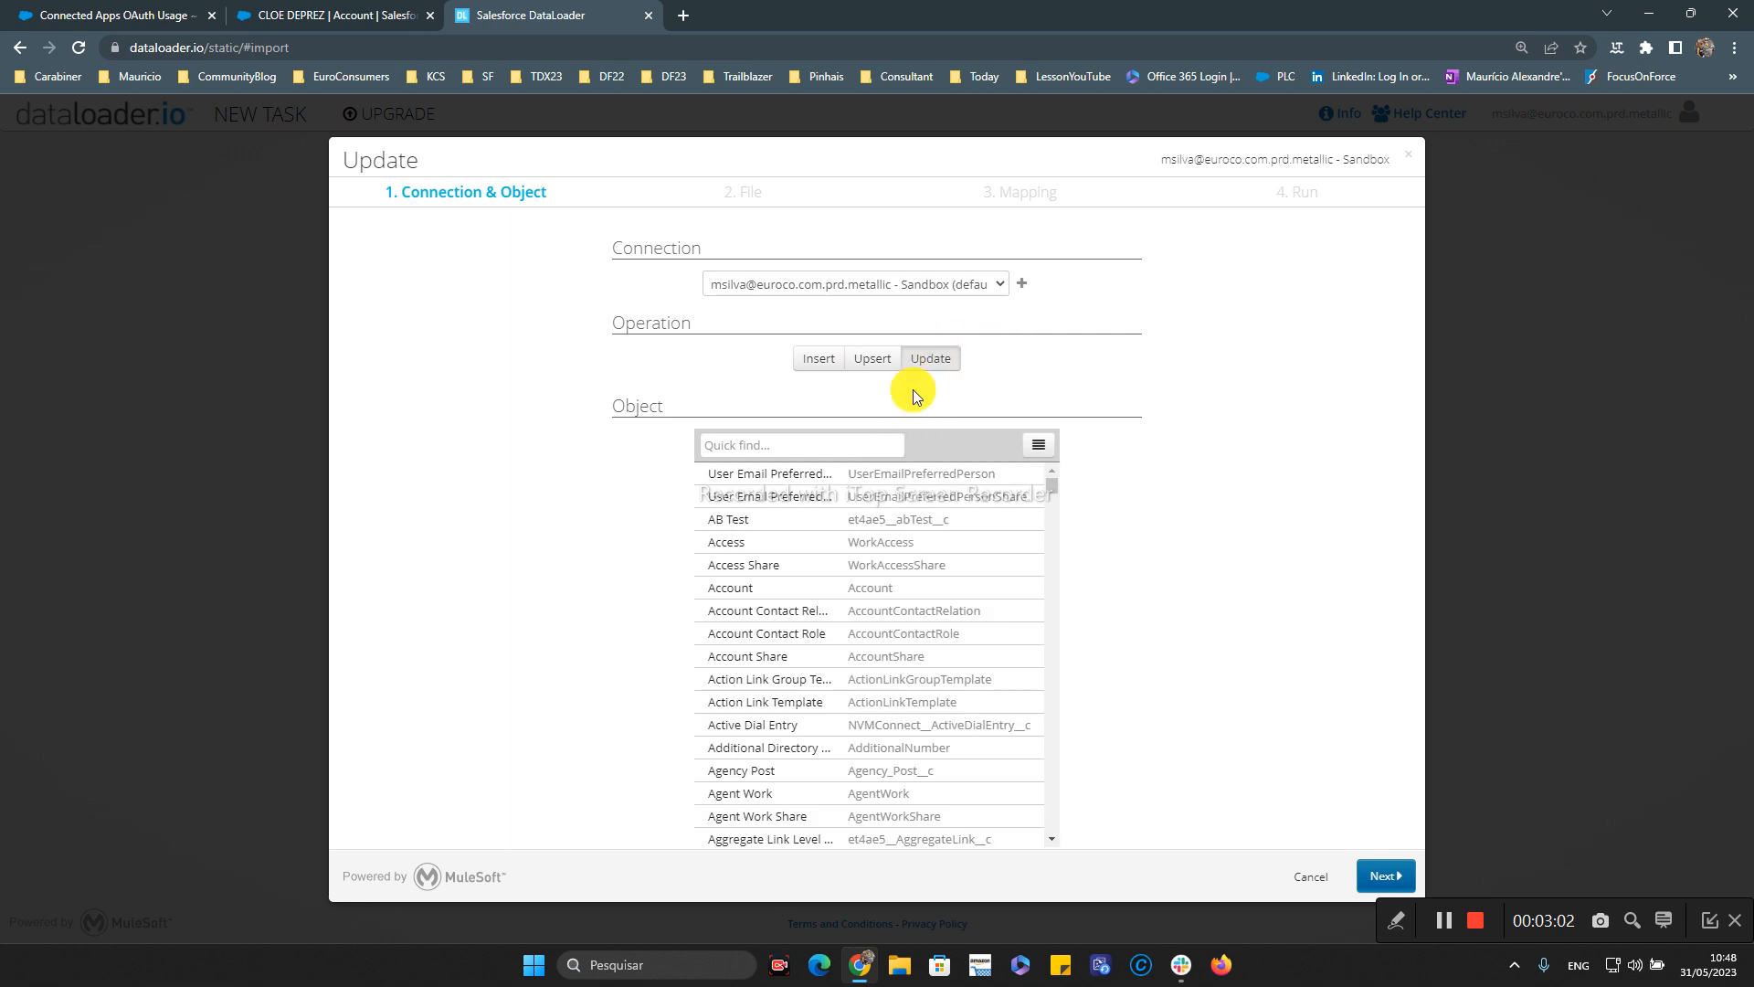
{"action": "left_click", "coordinate": [732, 592]}
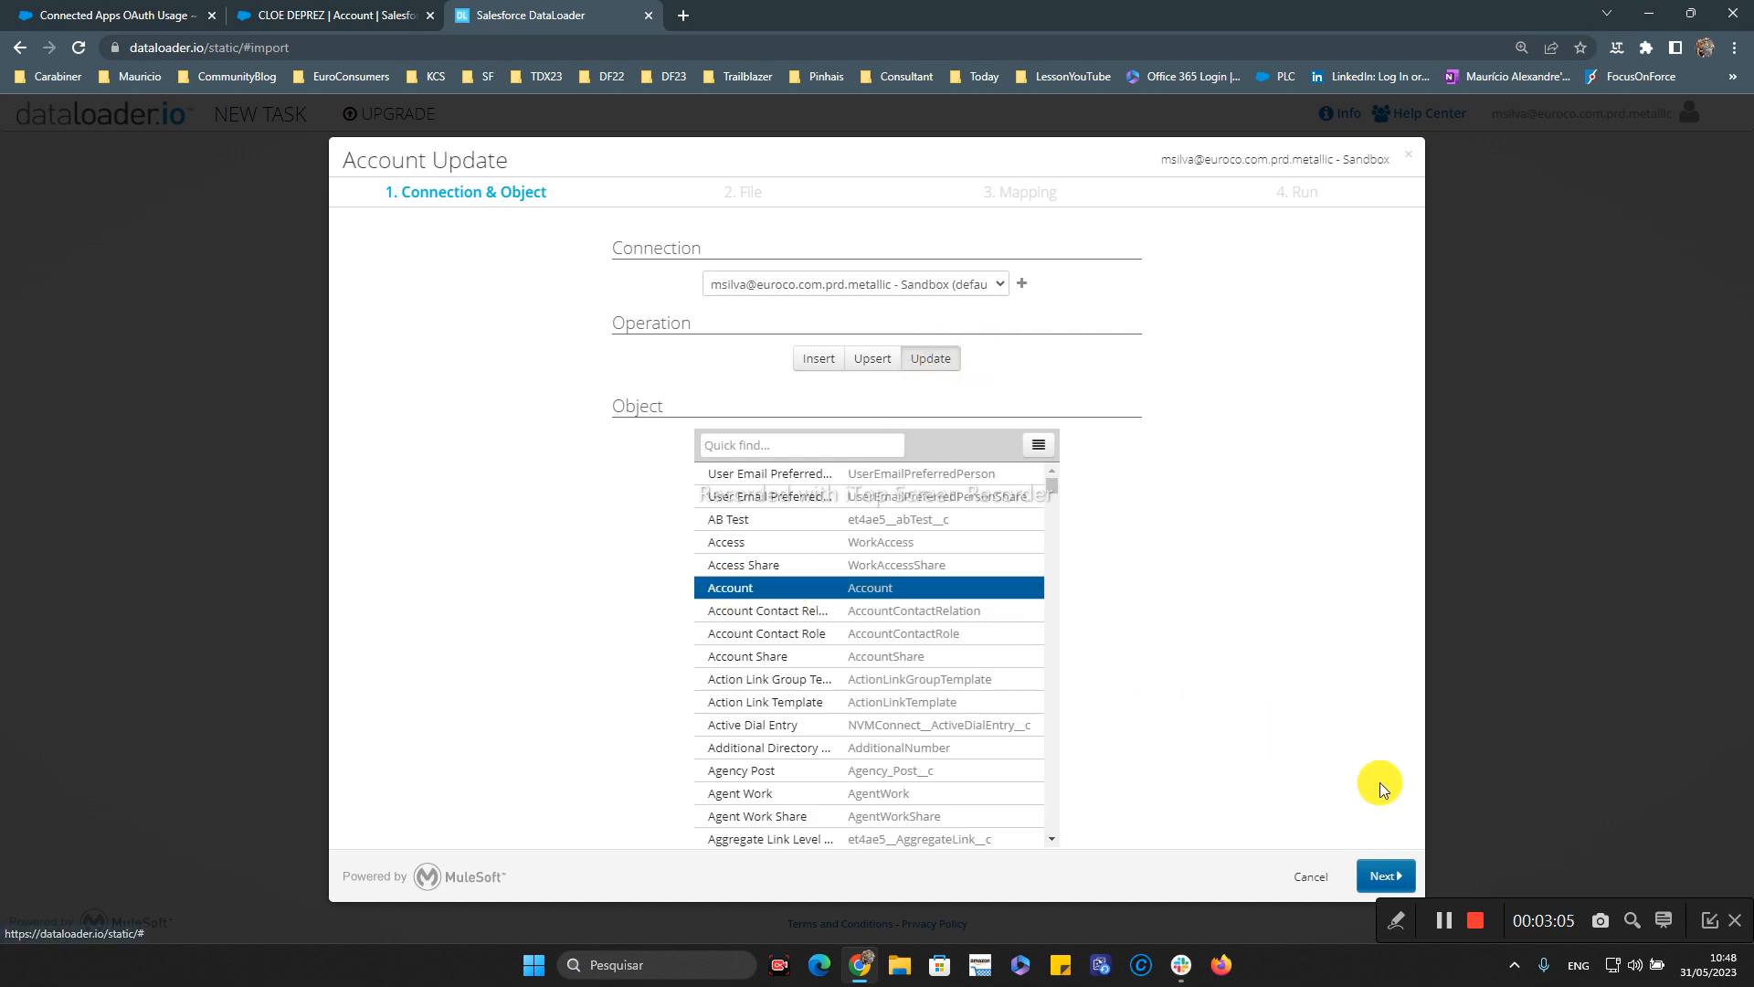
{"action": "left_click", "coordinate": [1388, 877]}
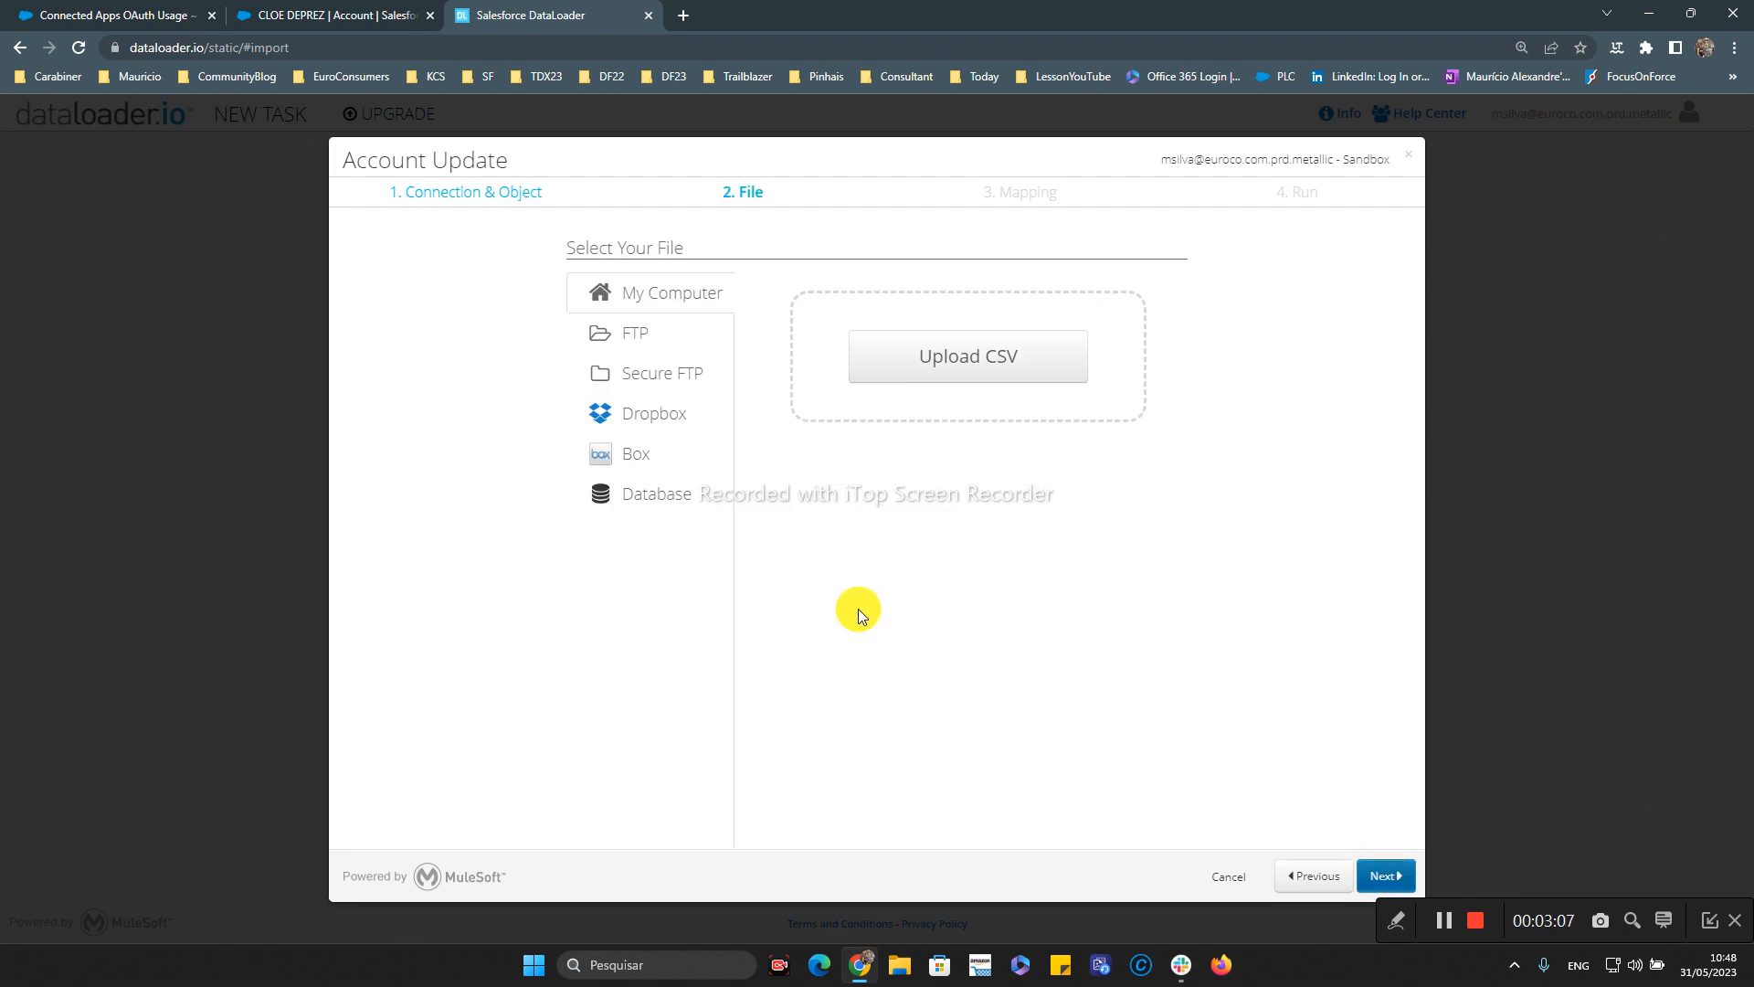
- Add an FTP connection to host ftp.dvlprbr.com on port 21 as the file source, using the prefilled username and password
{"action": "left_click", "coordinate": [664, 346]}
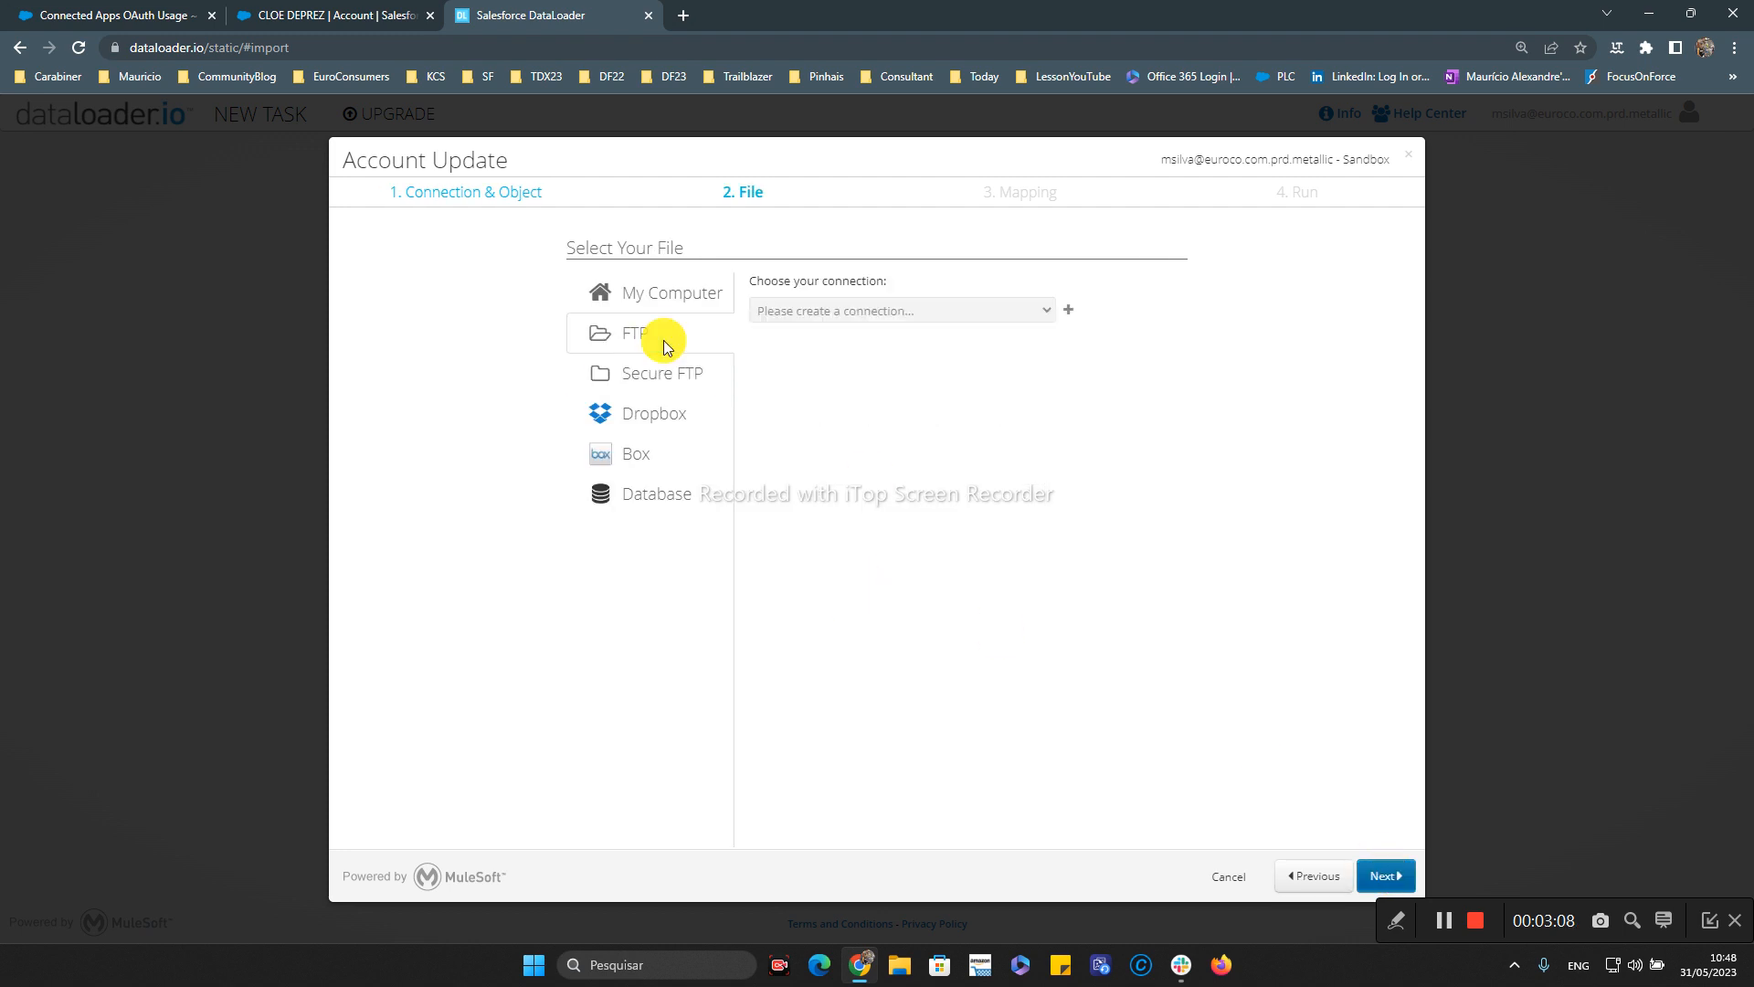
{"action": "left_click", "coordinate": [1068, 310]}
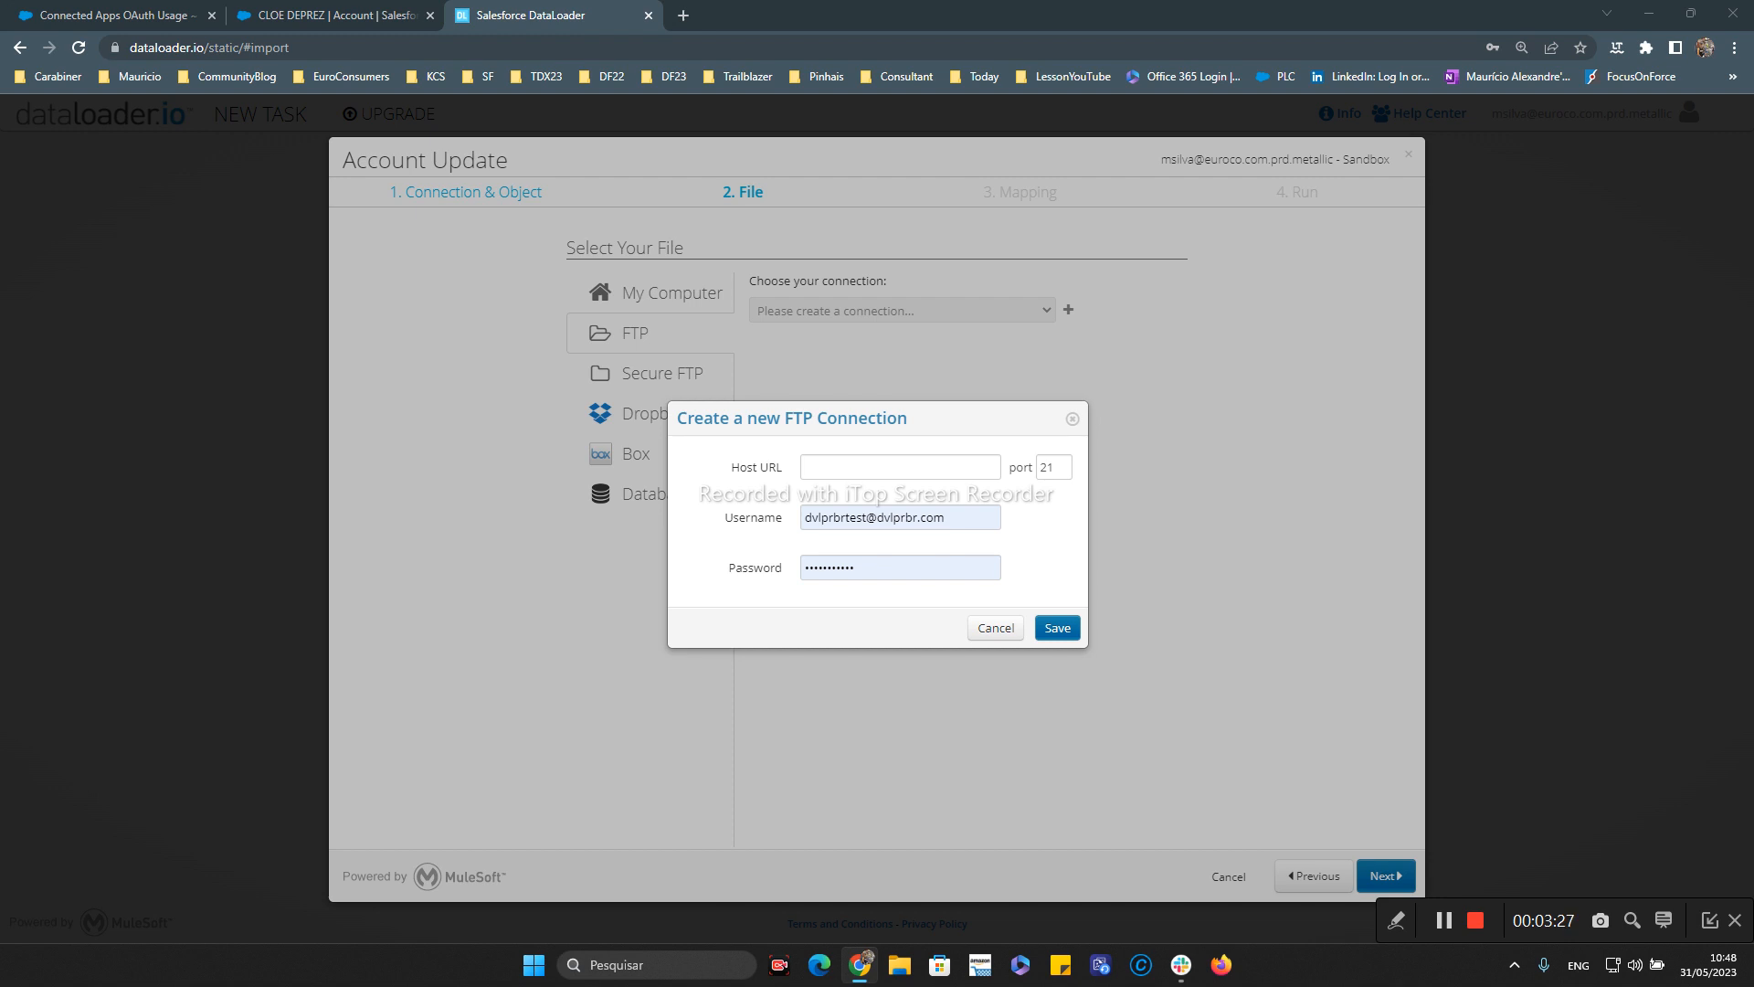
{"action": "left_click", "coordinate": [841, 469]}
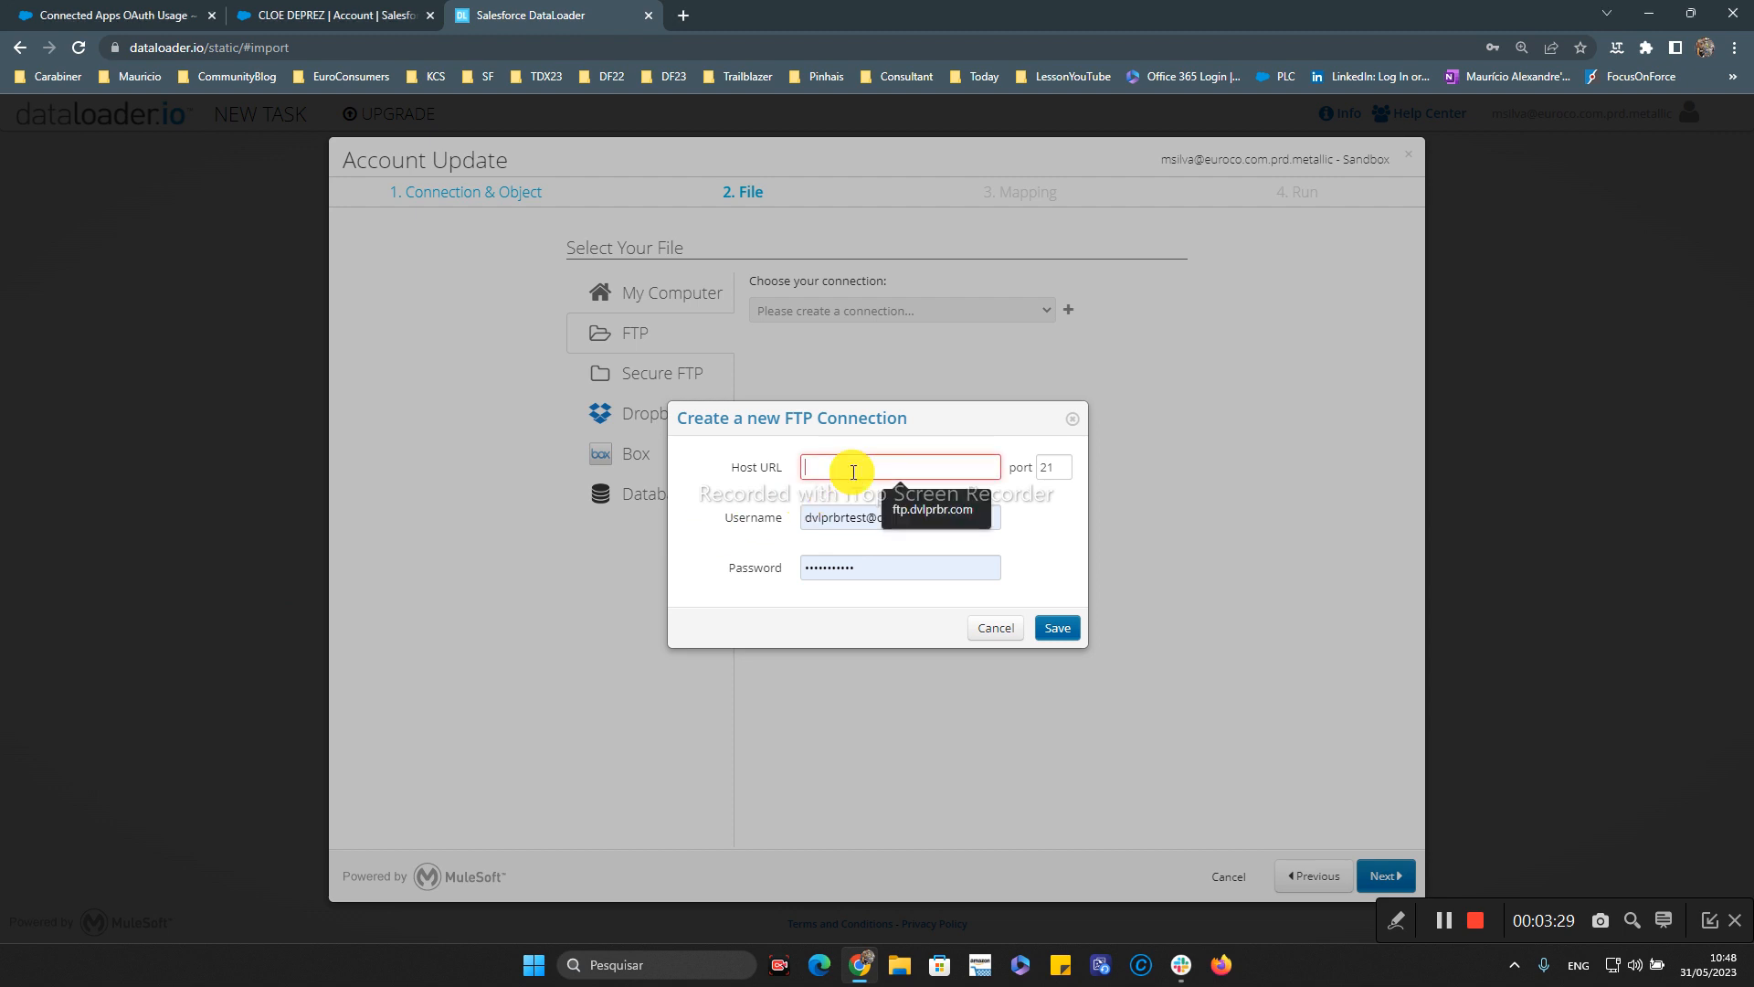
{"action": "key", "text": "Down"}
{"action": "key", "text": "Return"}
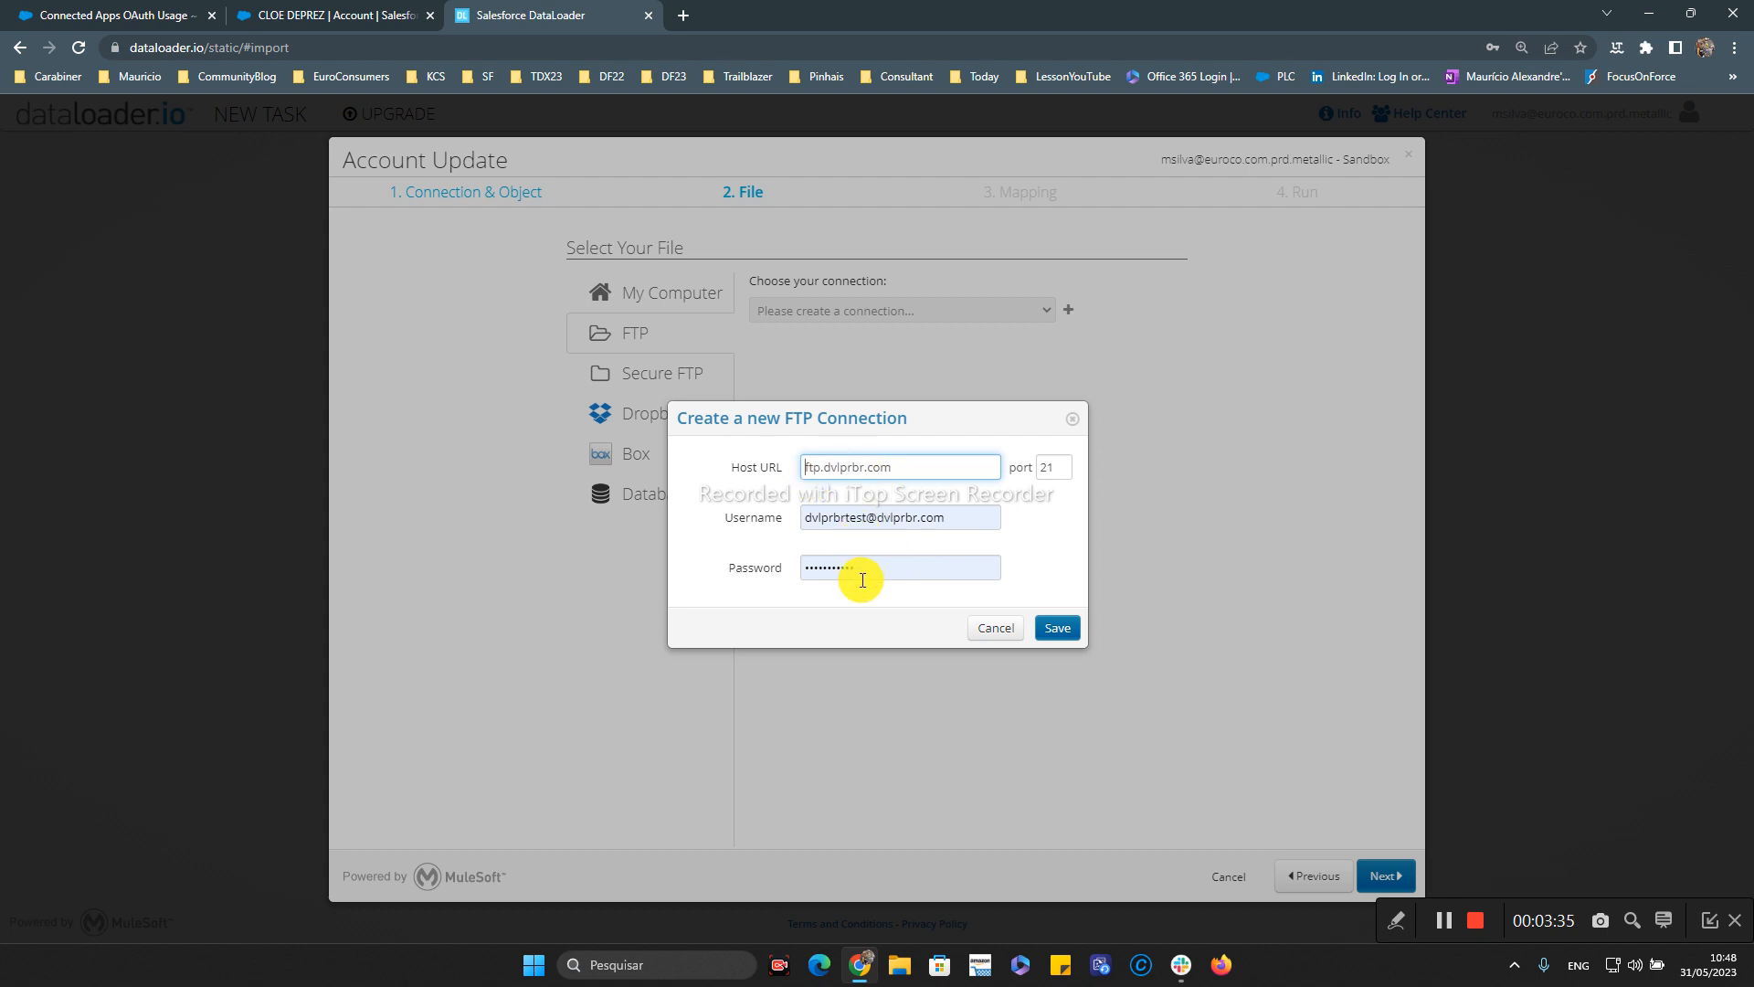
{"action": "left_click", "coordinate": [1058, 628]}
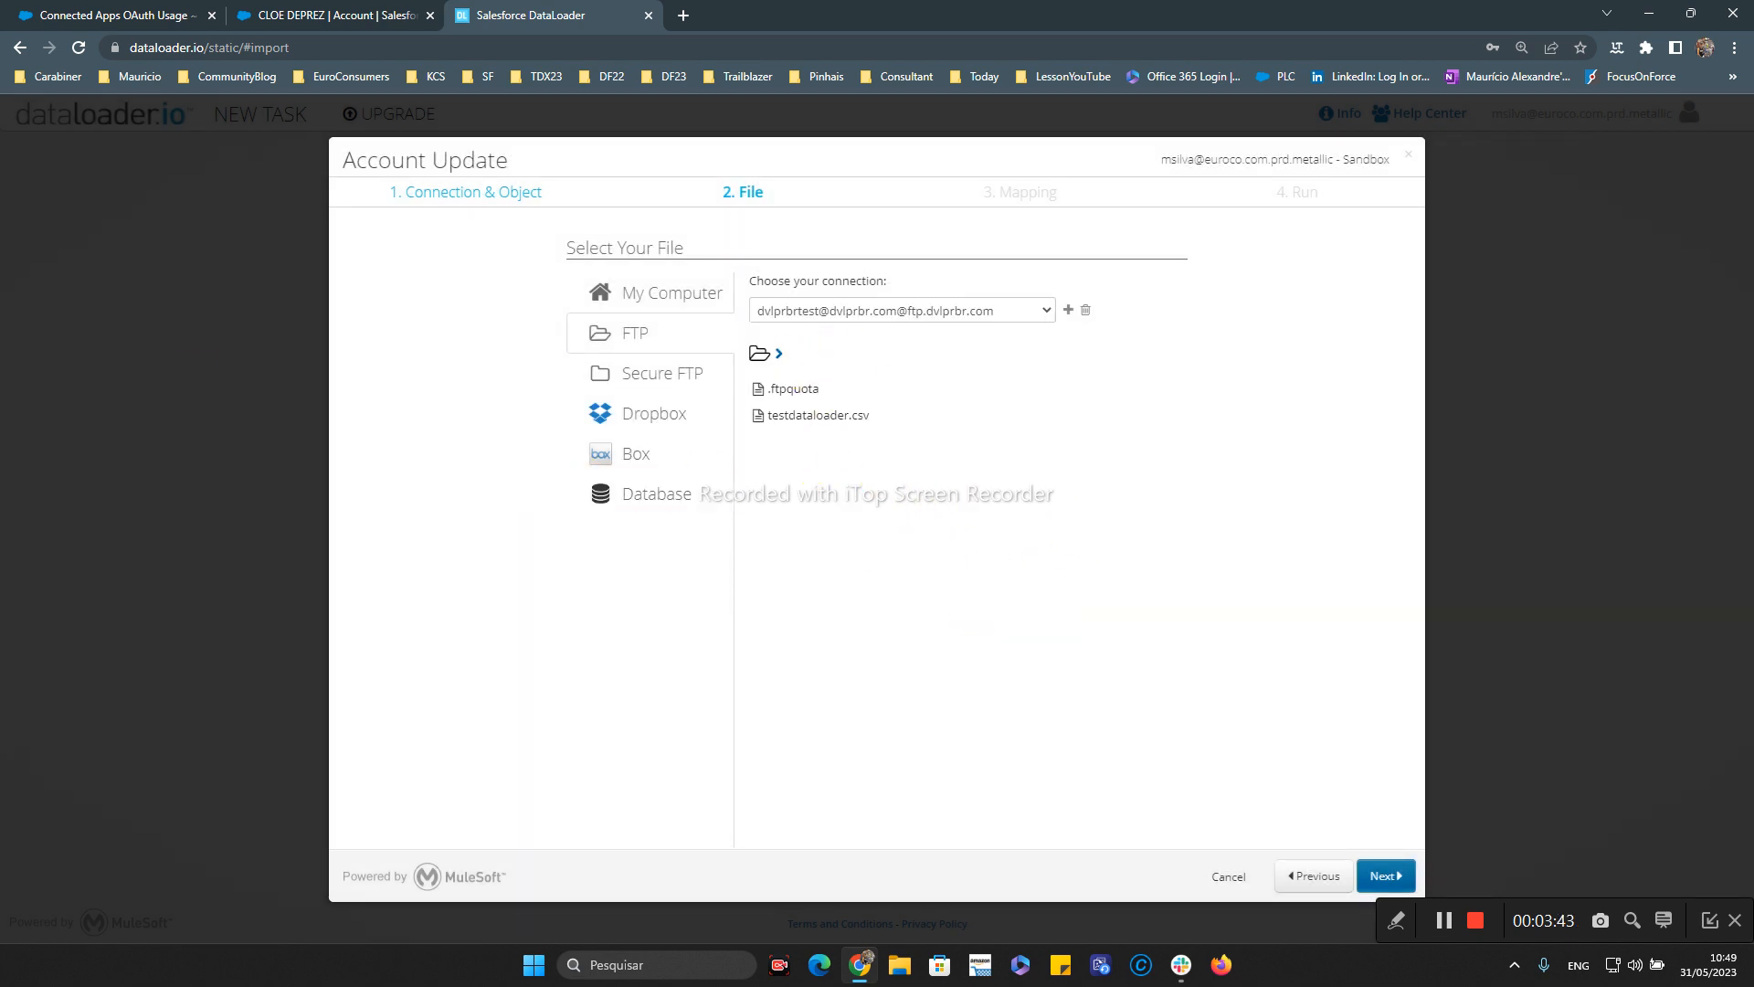
- Check the FTP account's manual configuration and the files in its folder in cPanel, and return to the import task
{"action": "left_click_drag", "start_coordinate": [0, 234], "coordinate": [1144, 156]}
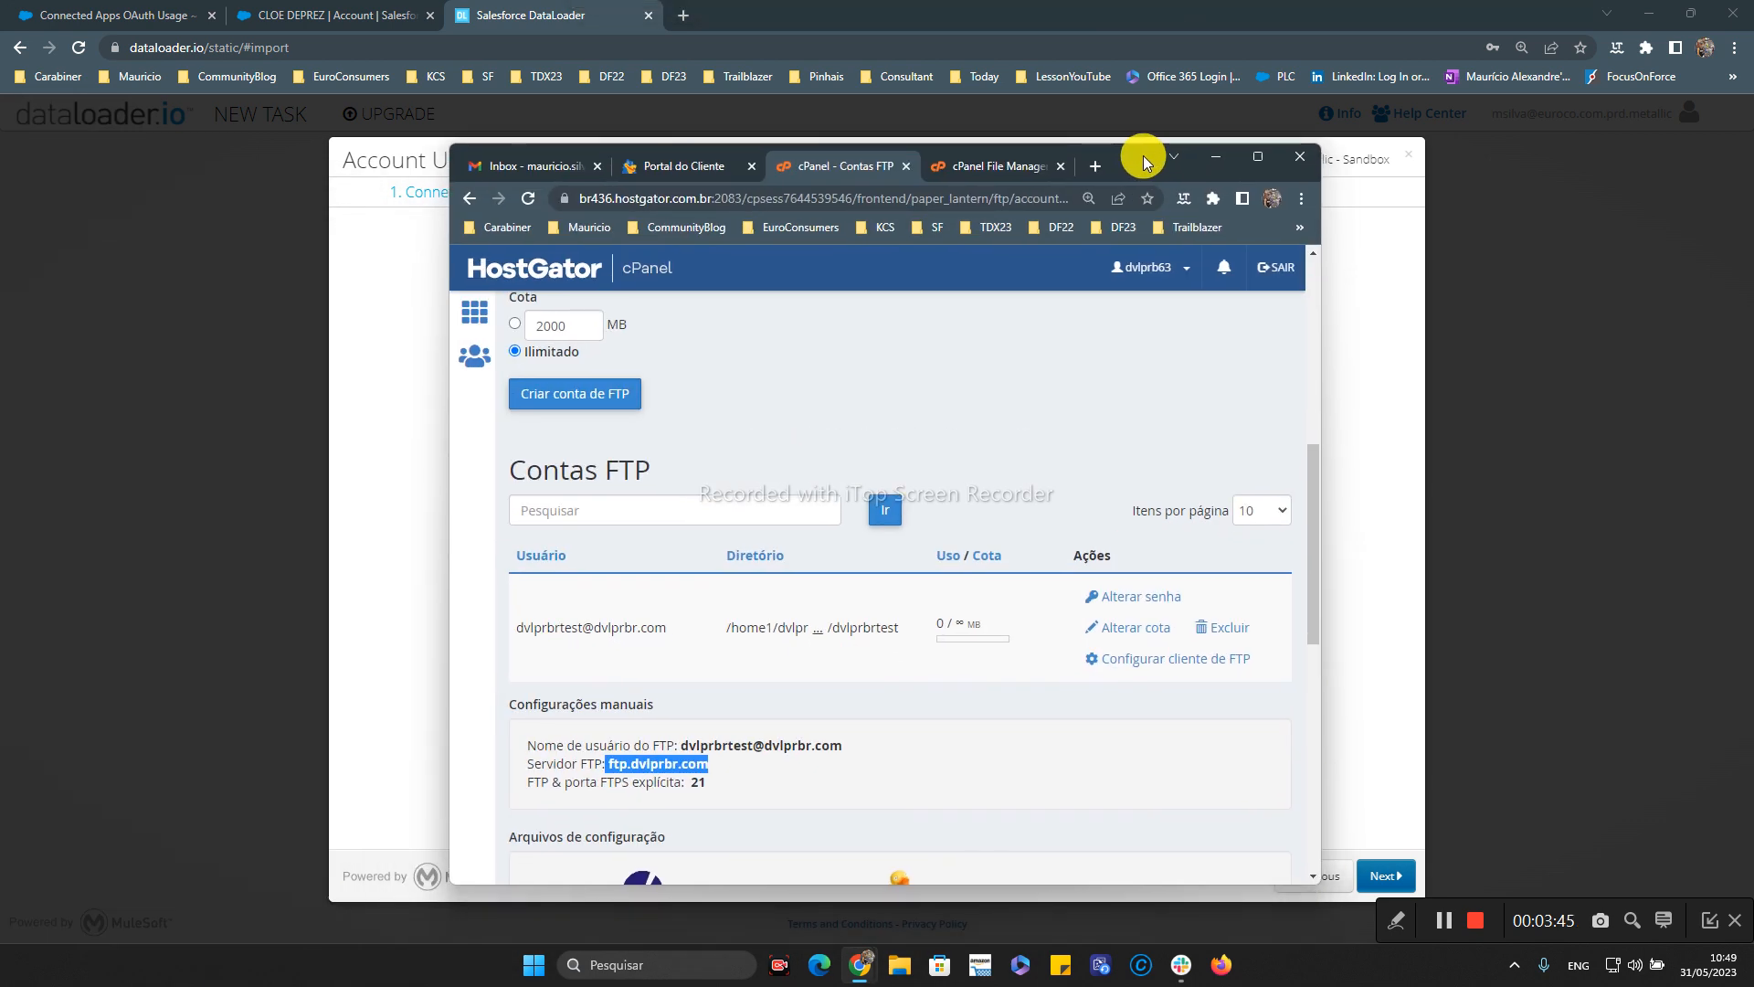
{"action": "left_click", "coordinate": [1257, 156]}
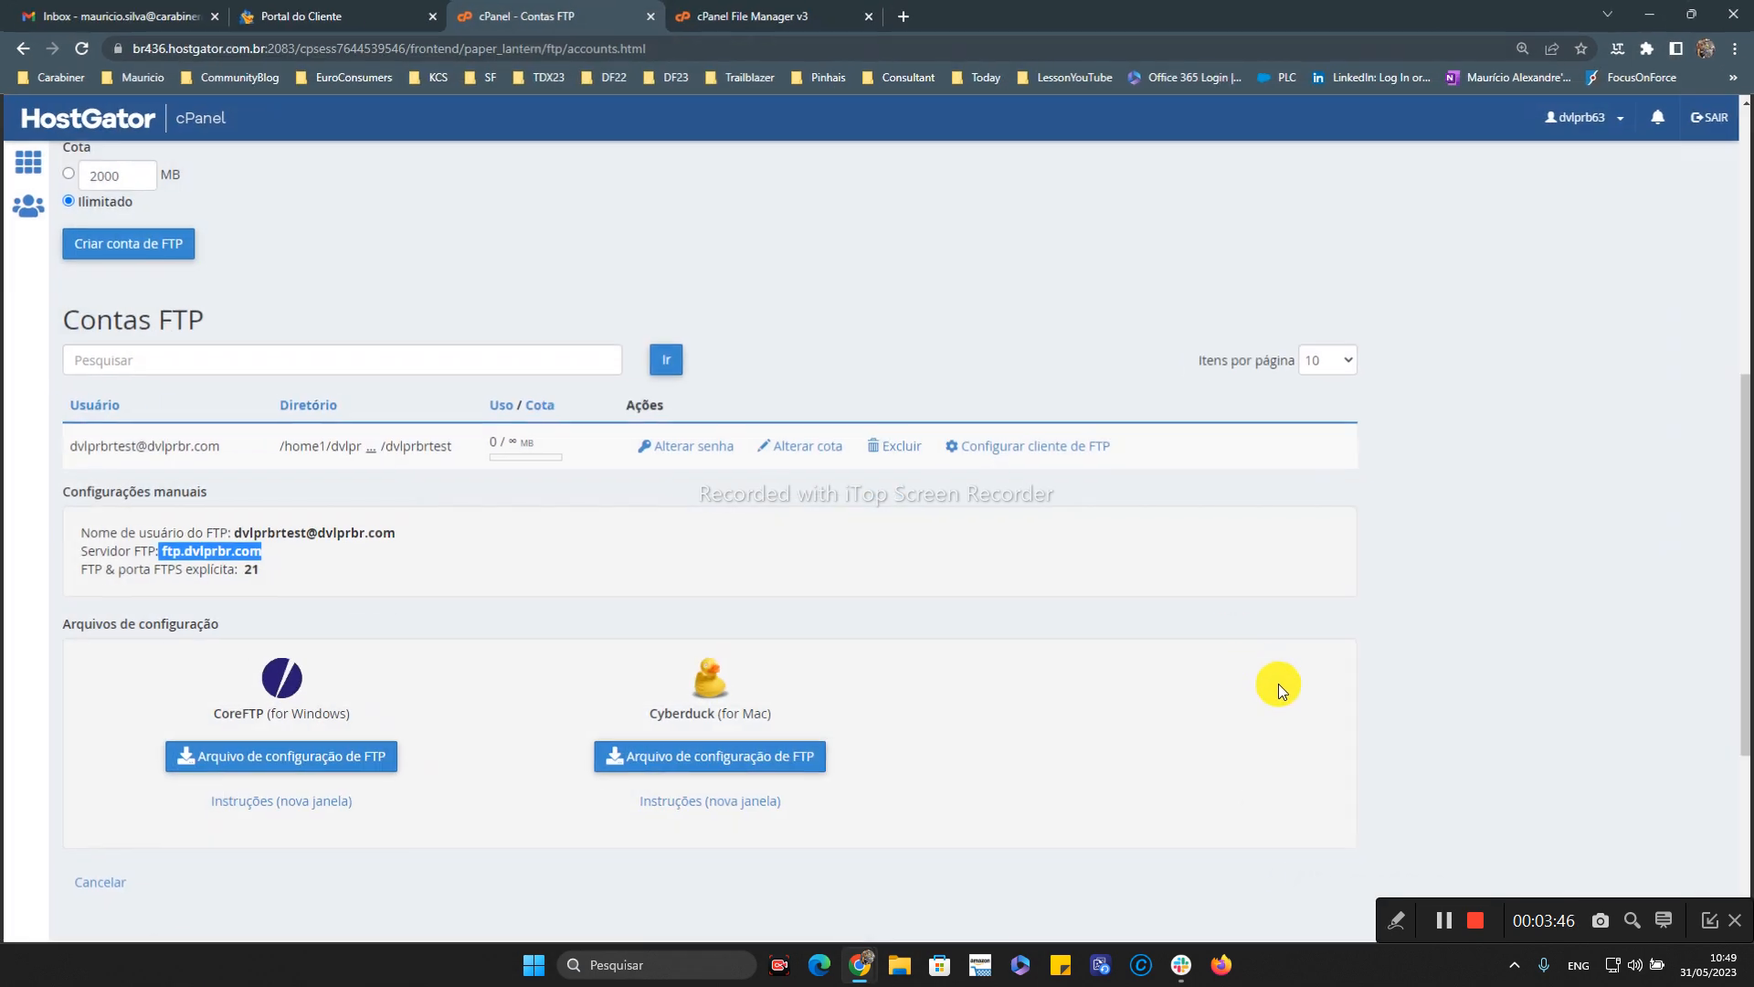
{"action": "left_click", "coordinate": [800, 11]}
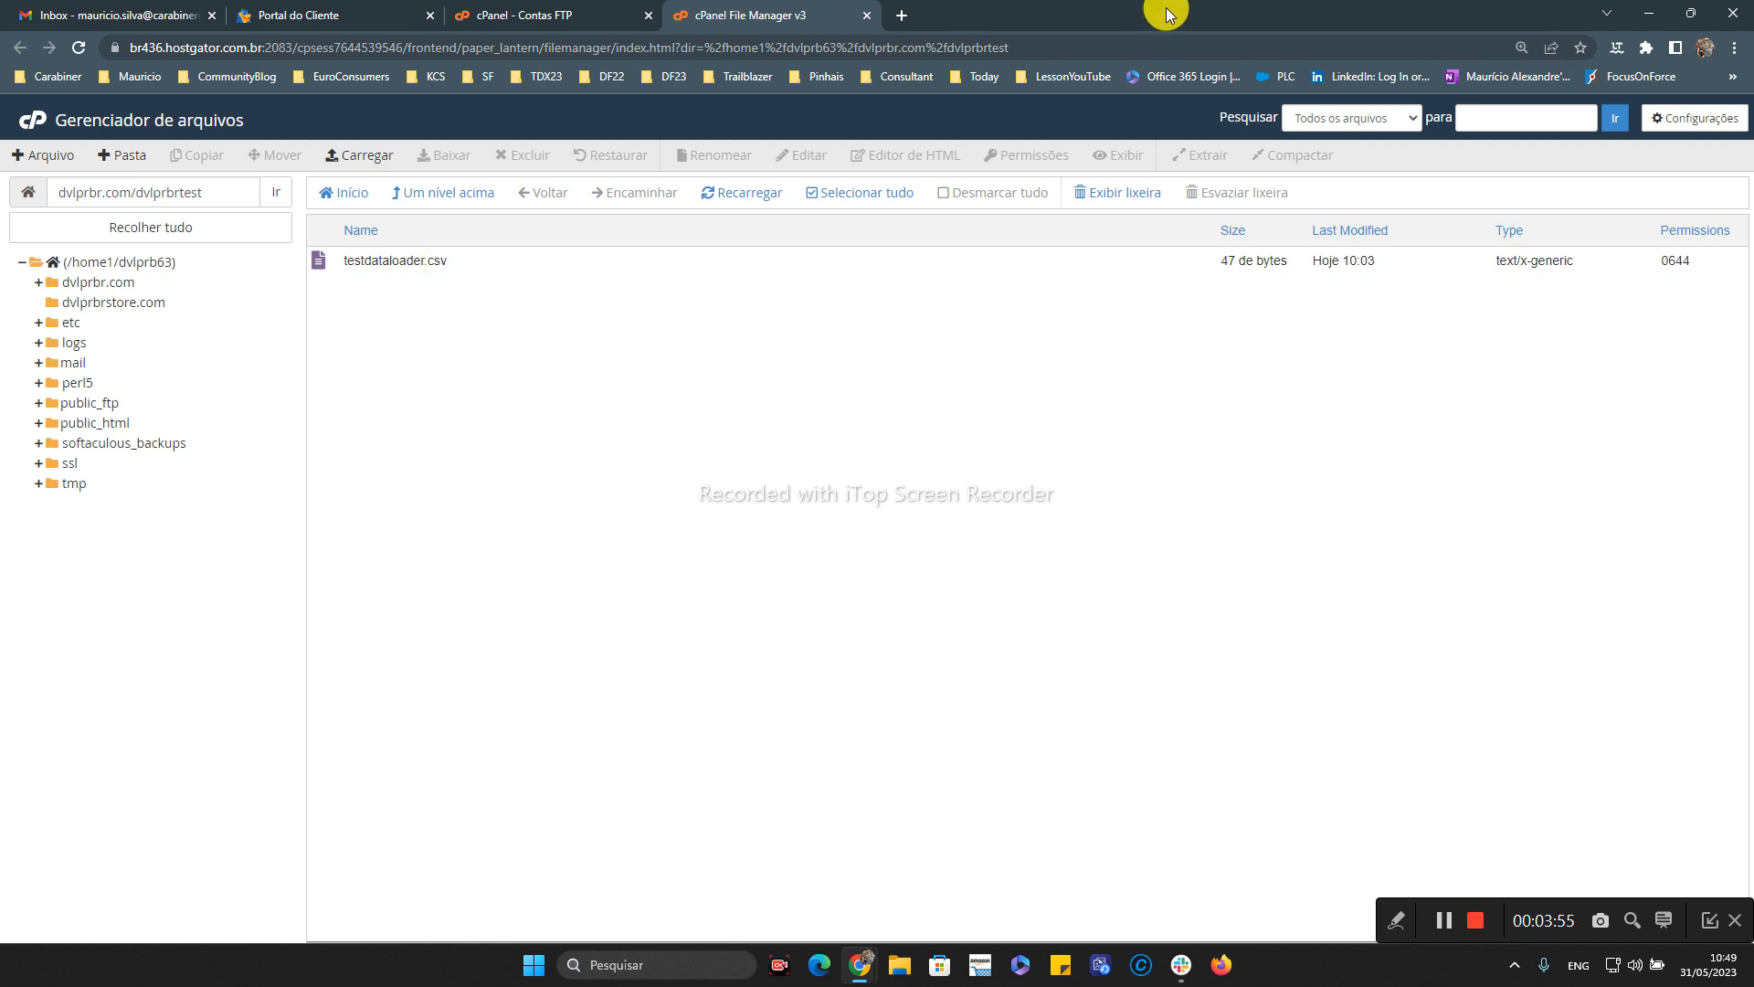
{"action": "left_click_drag", "start_coordinate": [1168, 13], "coordinate": [0, 319]}
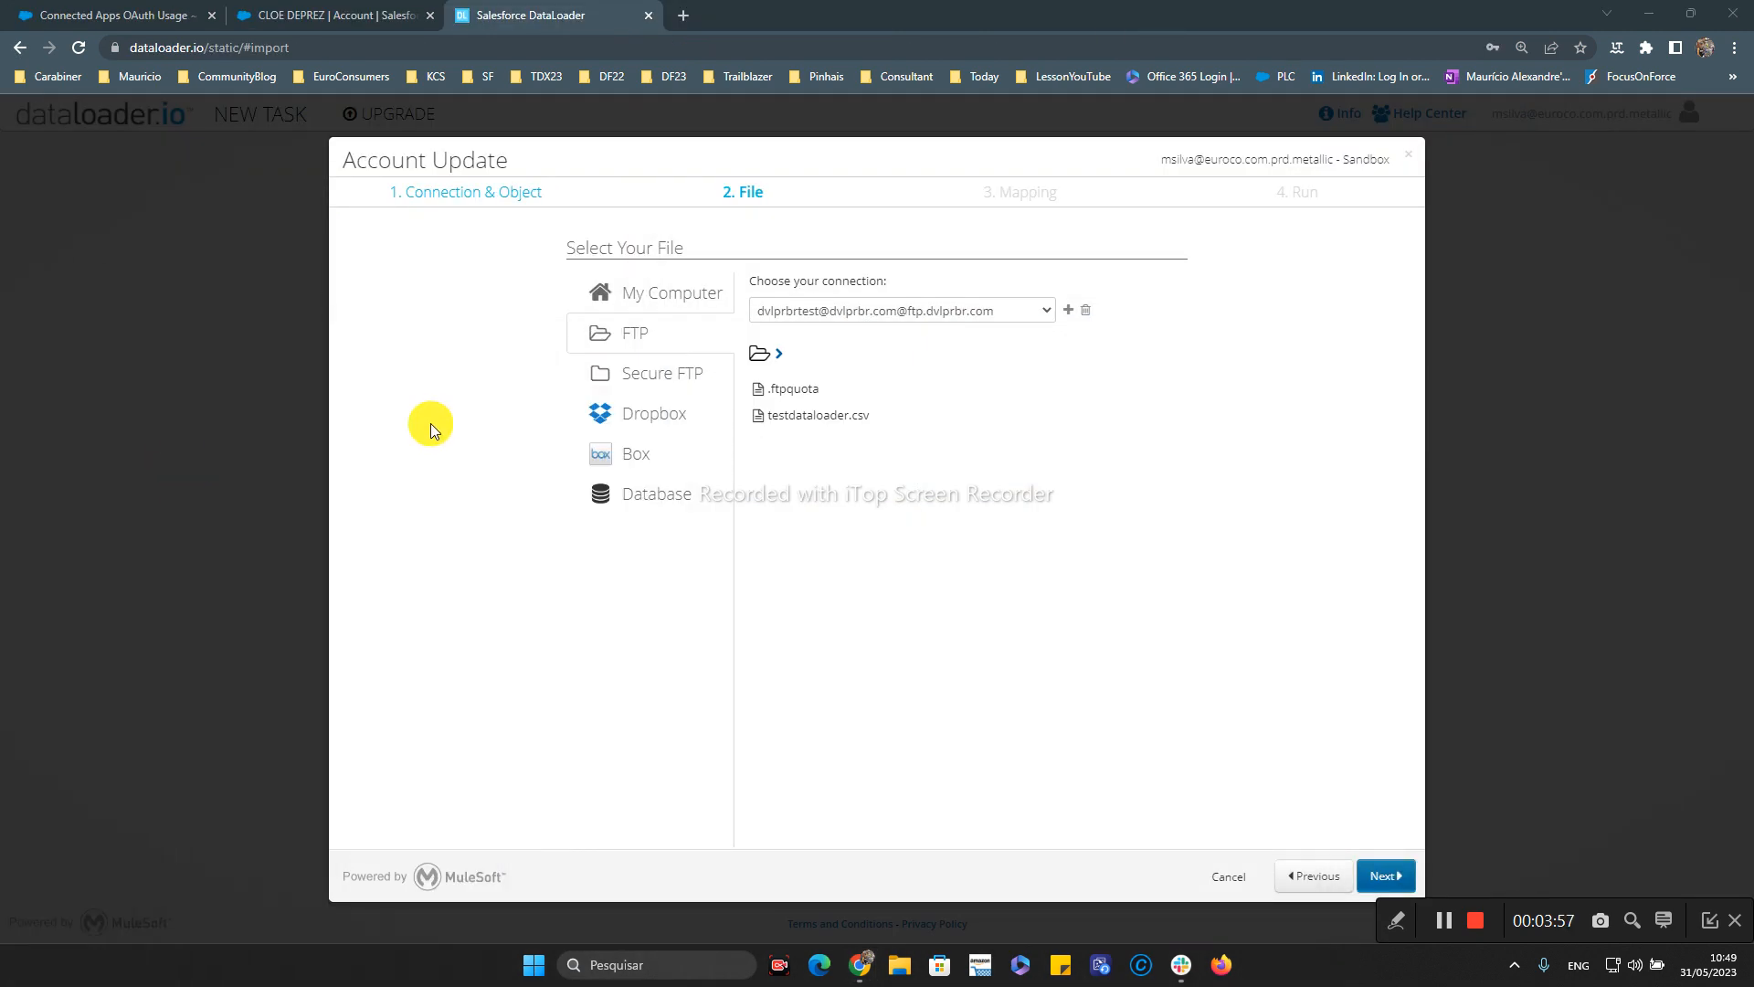
- Select testdataloader.csv as the source file and accept its mapping of accountid to Account ID and deleted__c to Deleted
{"action": "left_click", "coordinate": [819, 420]}
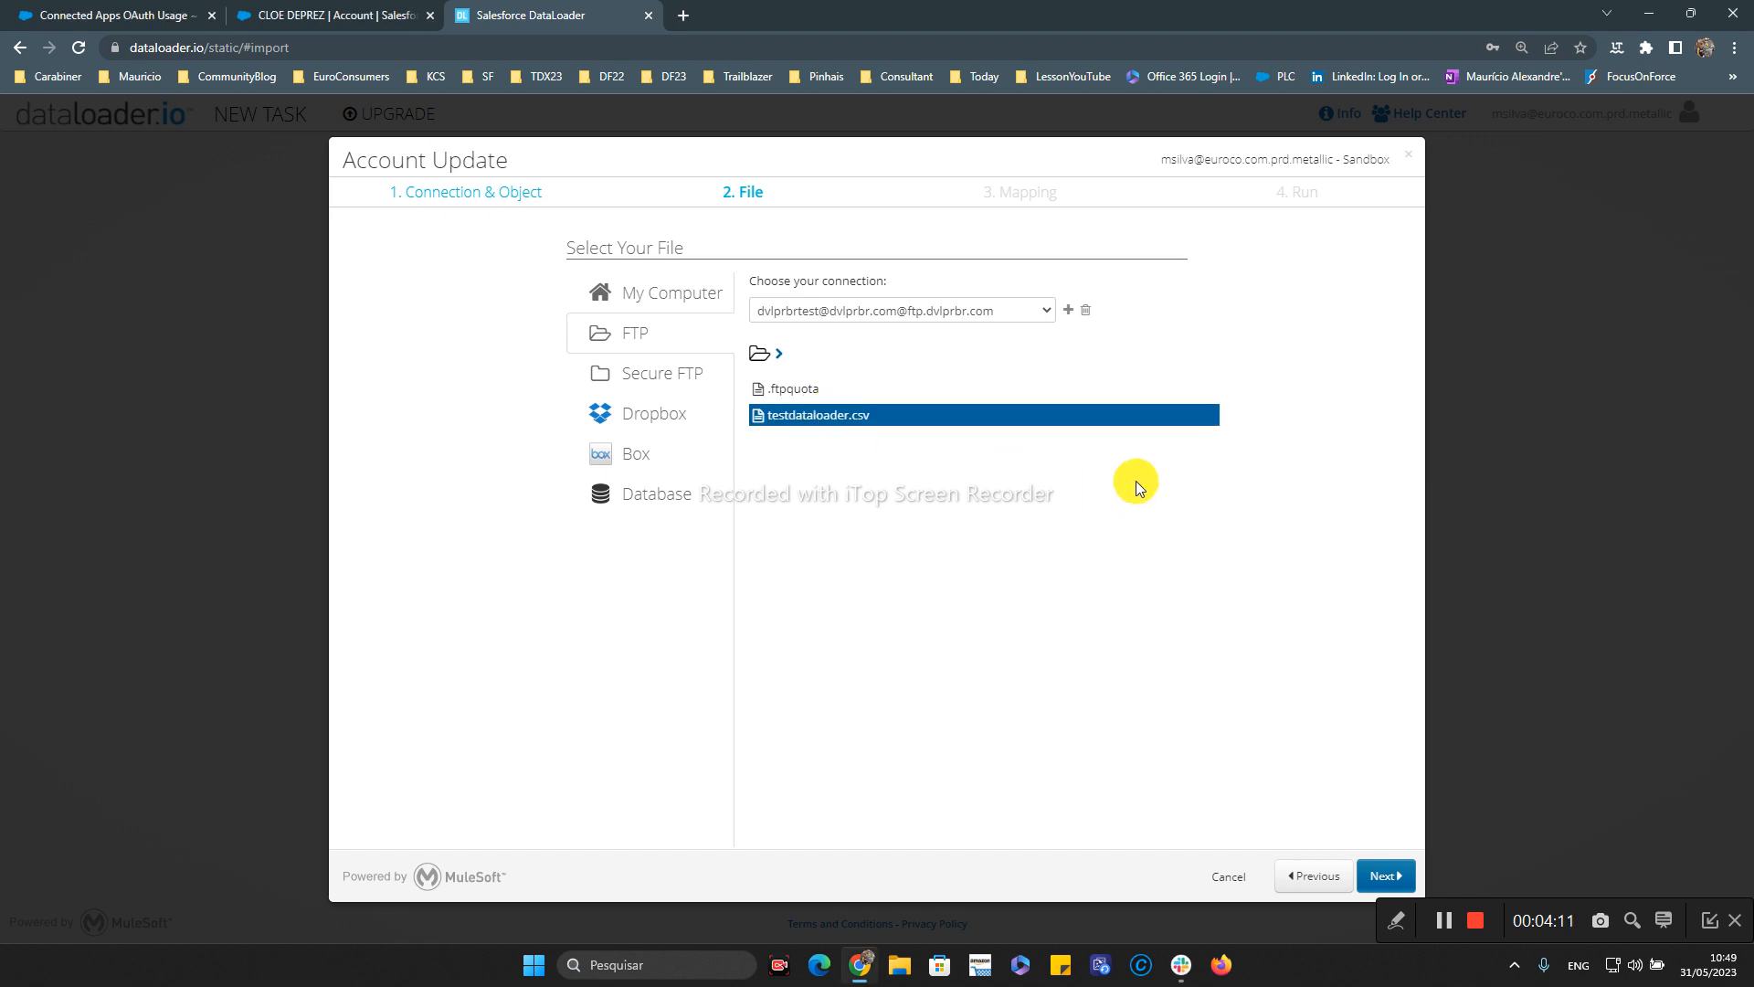
{"action": "left_click", "coordinate": [1390, 877]}
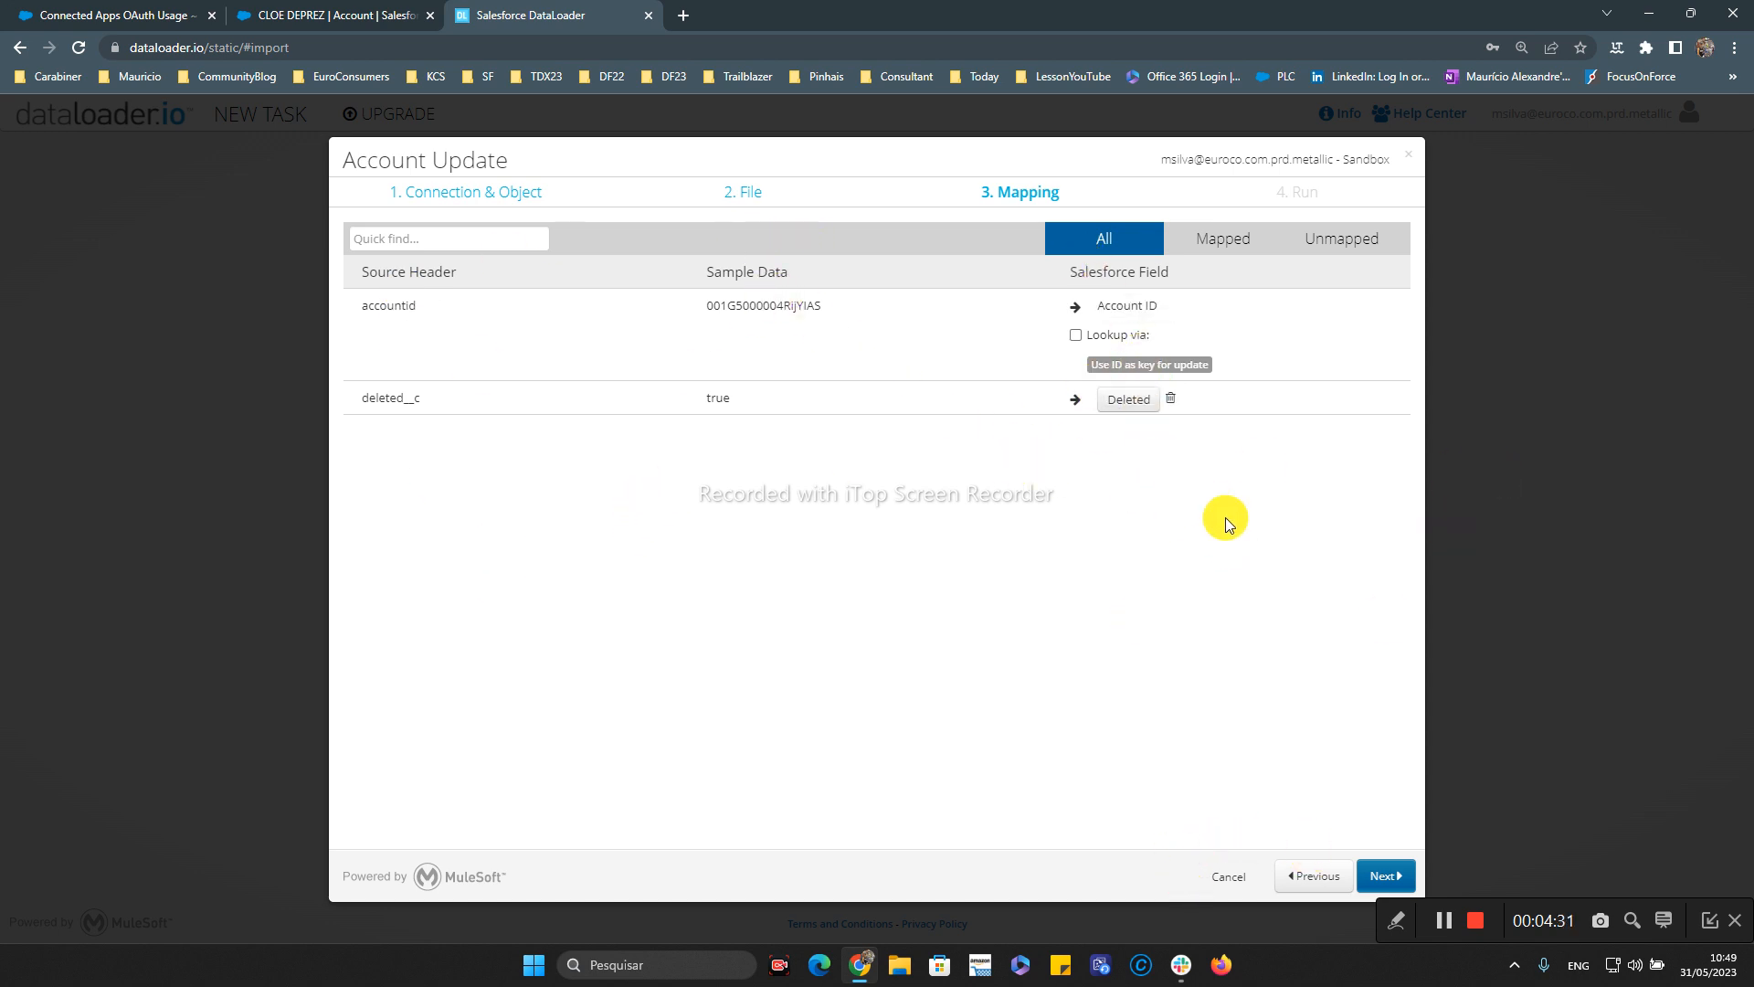
{"action": "left_click", "coordinate": [1382, 874]}
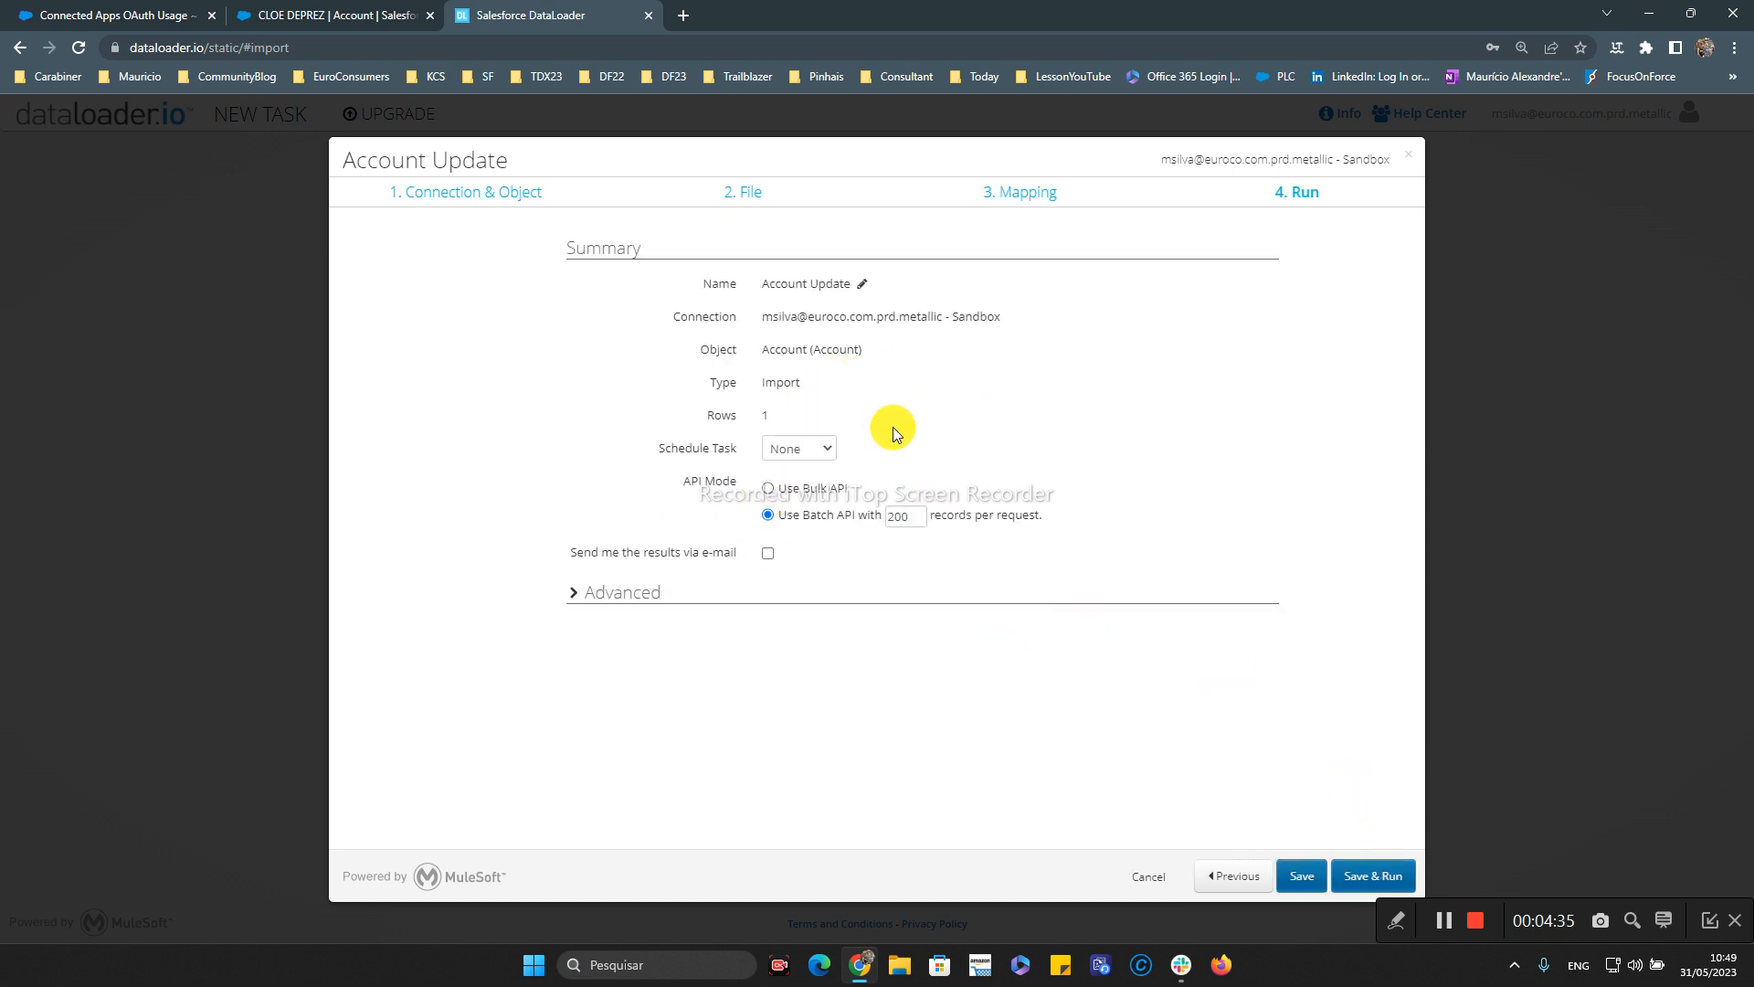
- Save and run the Account Update task, confirming the change to the Salesforce data
{"action": "left_click", "coordinate": [1371, 874]}
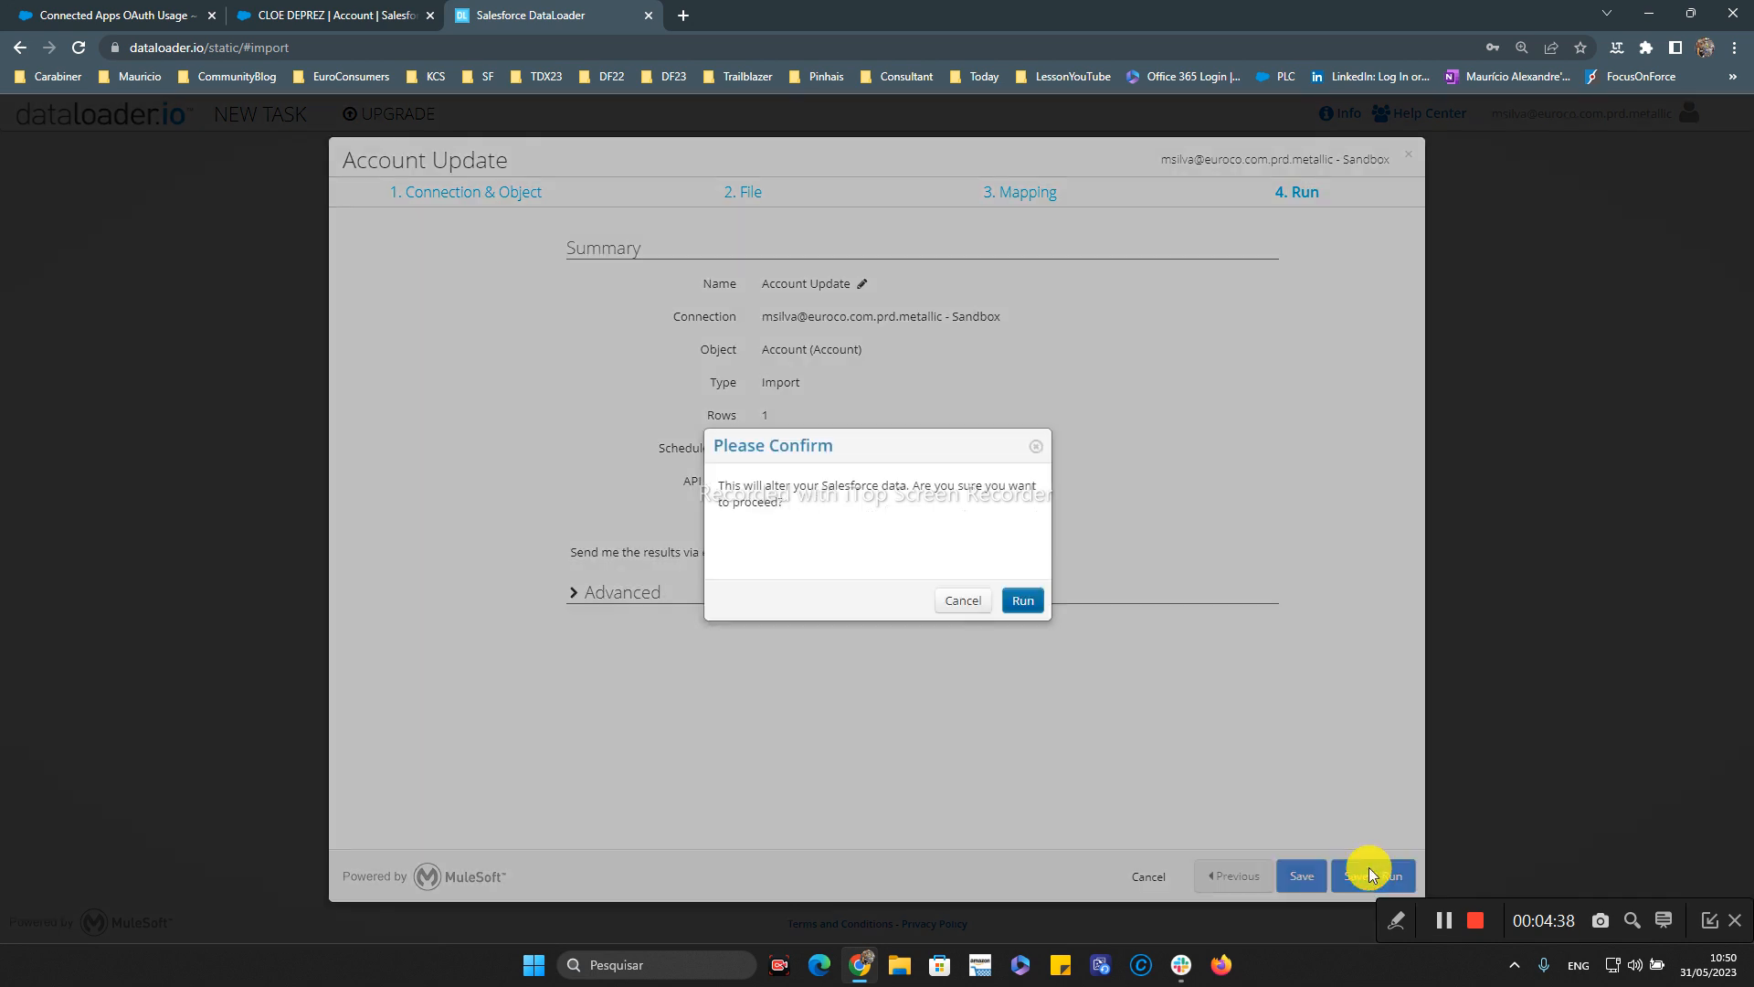
{"action": "left_click", "coordinate": [1024, 608]}
{"action": "left_click", "coordinate": [1024, 604]}
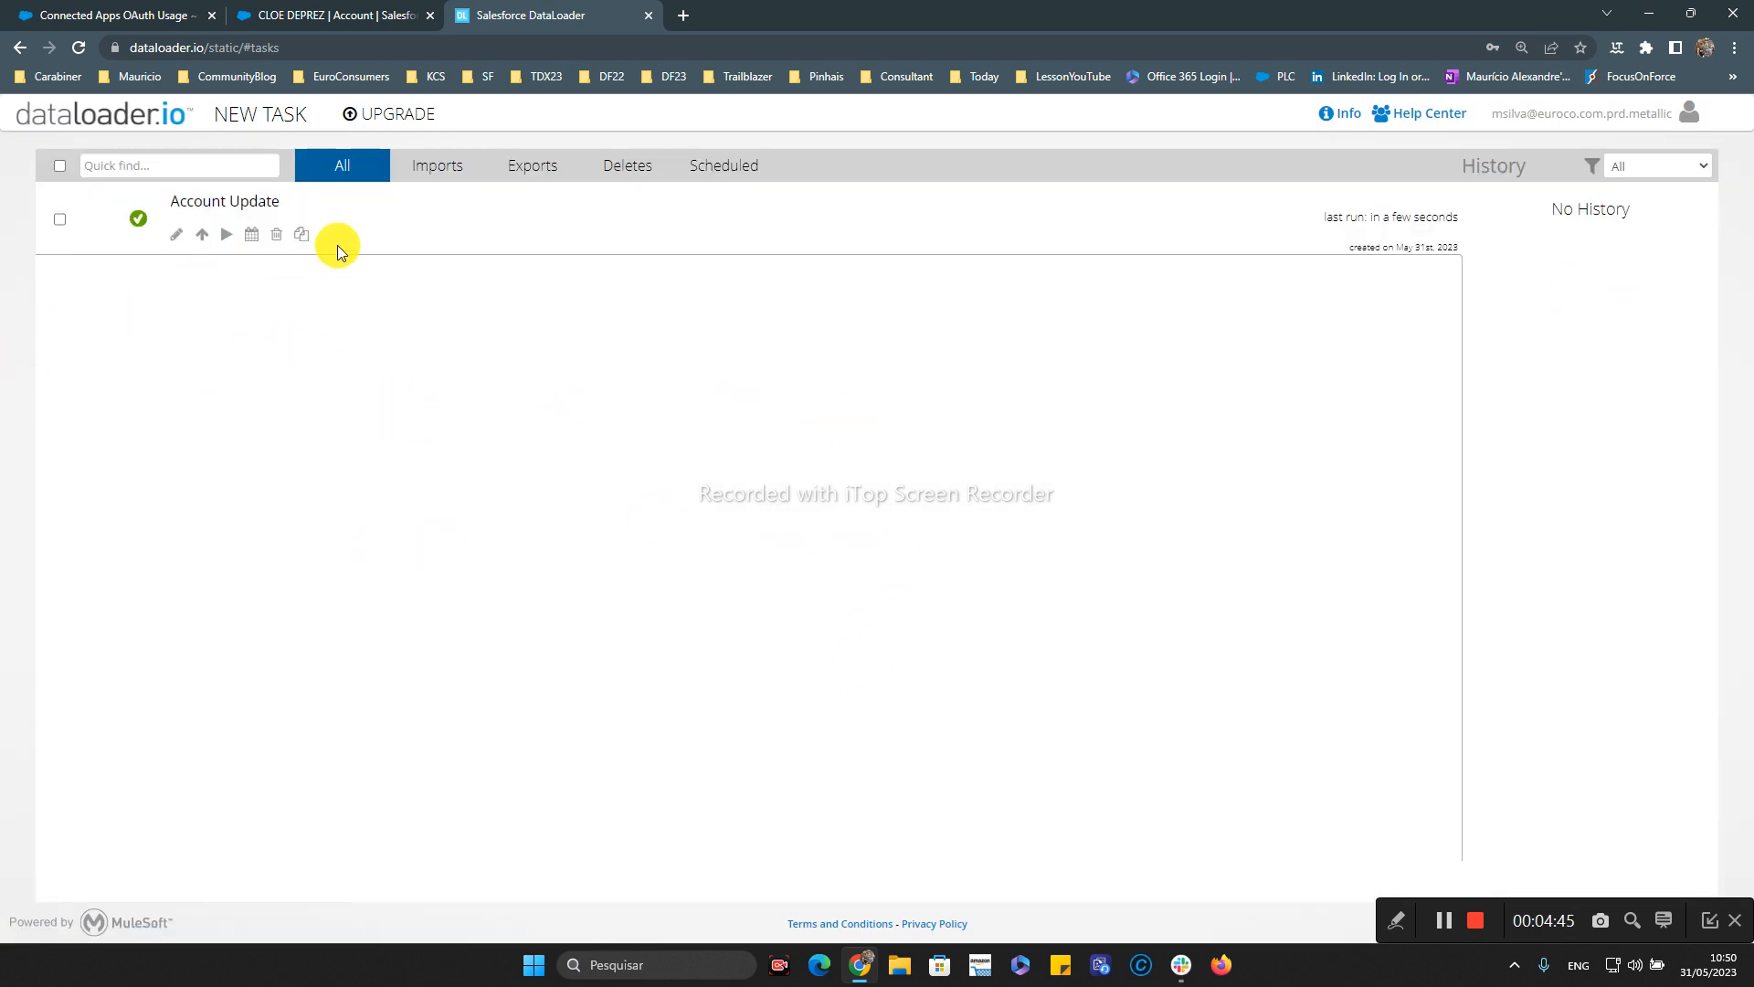
- Switch to the customer's account record in the Salesforce sandbox and reload it to check the Deleted field
{"action": "left_click", "coordinate": [352, 7]}
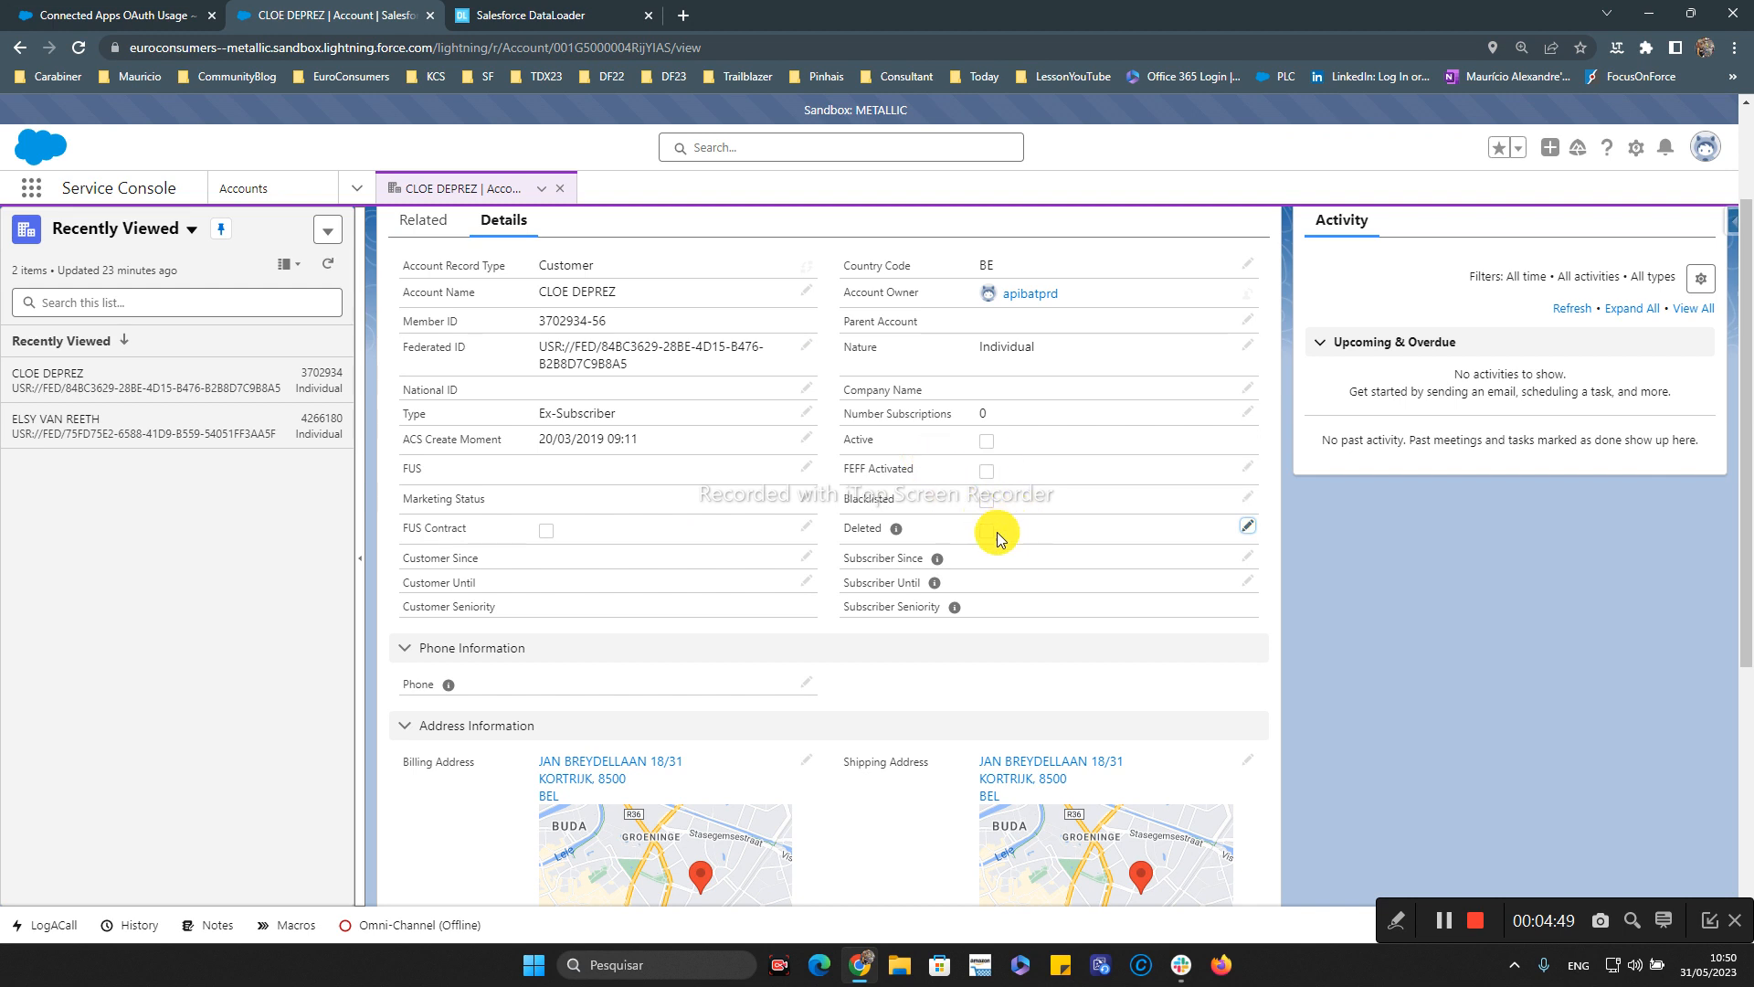
{"action": "left_click", "coordinate": [79, 48]}
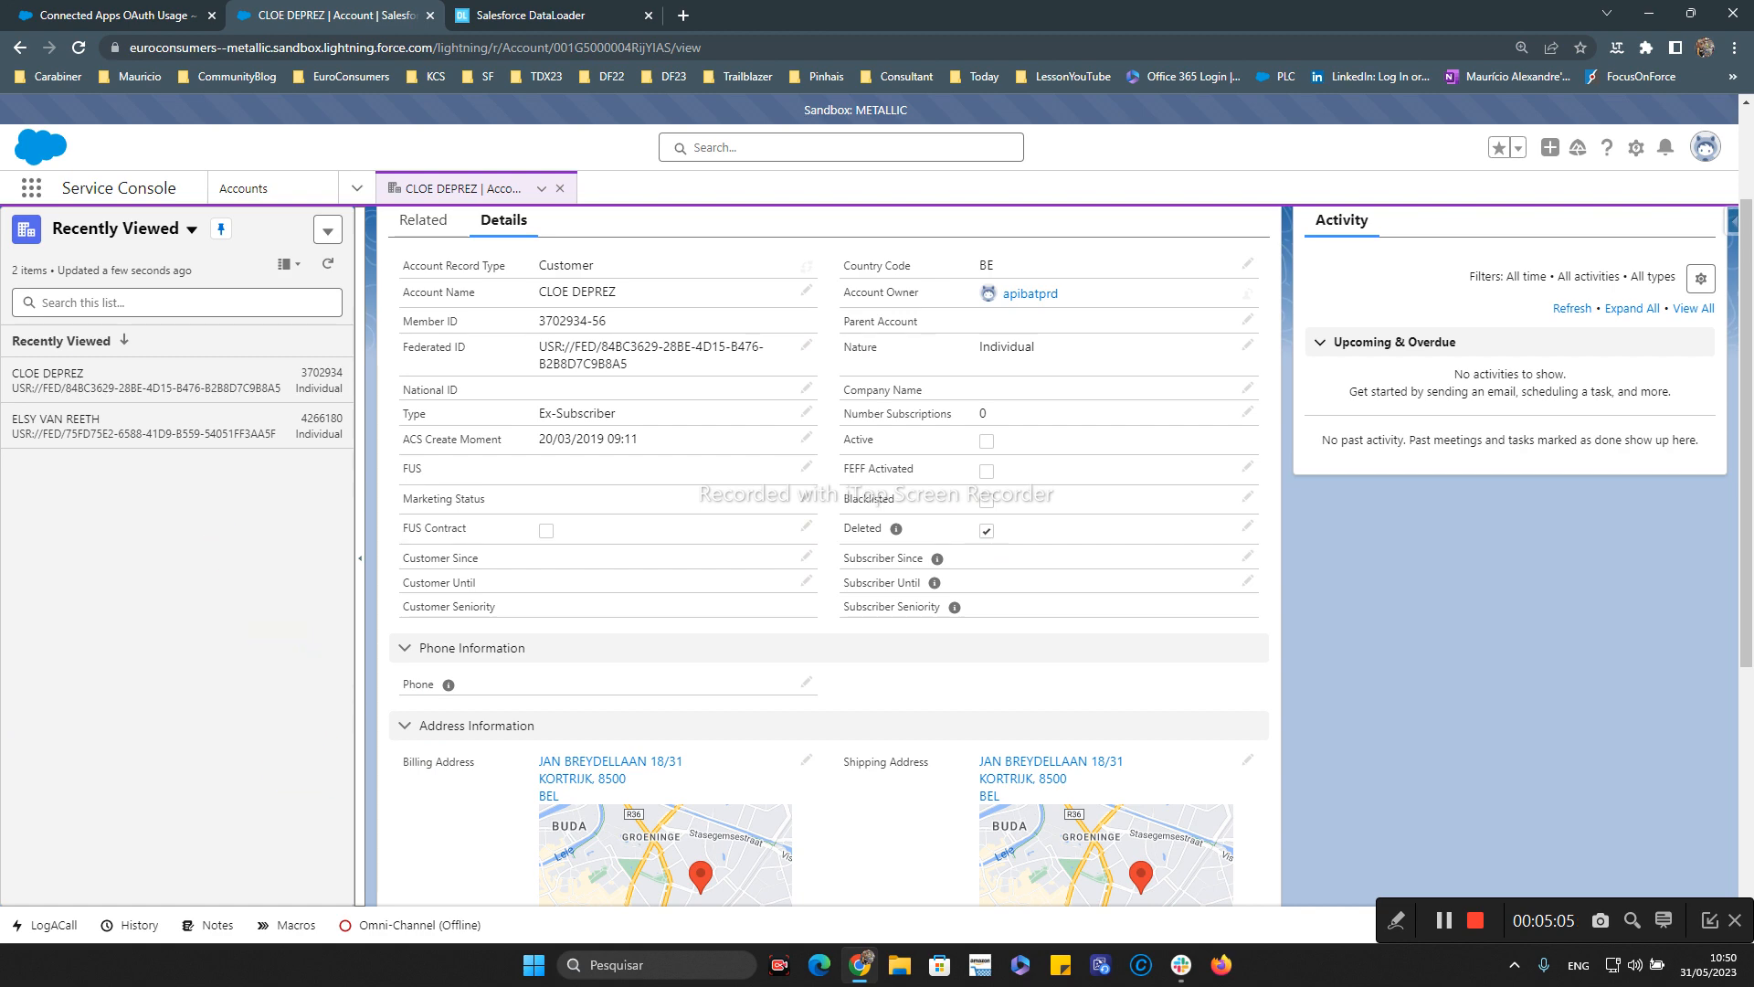
- Refresh the Connected Apps OAuth Usage list in Salesforce, locate dataloader.io_v2, and view its user usage details
{"action": "left_click", "coordinate": [66, 20]}
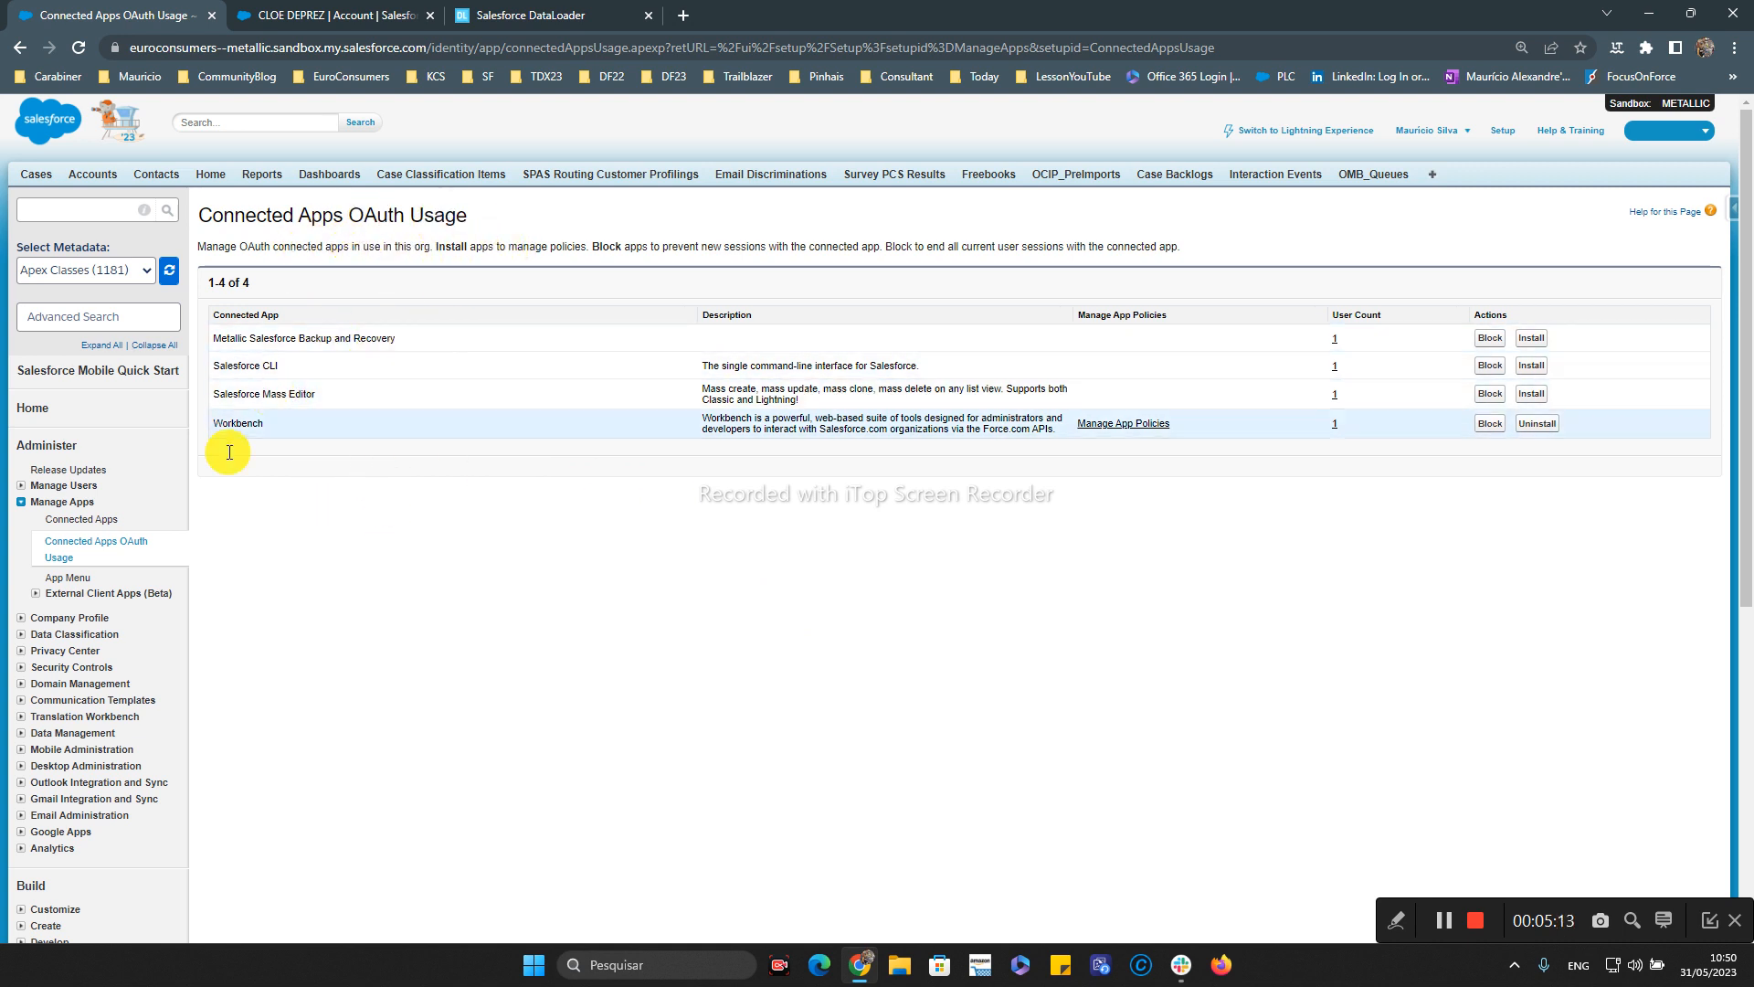
{"action": "left_click", "coordinate": [78, 48]}
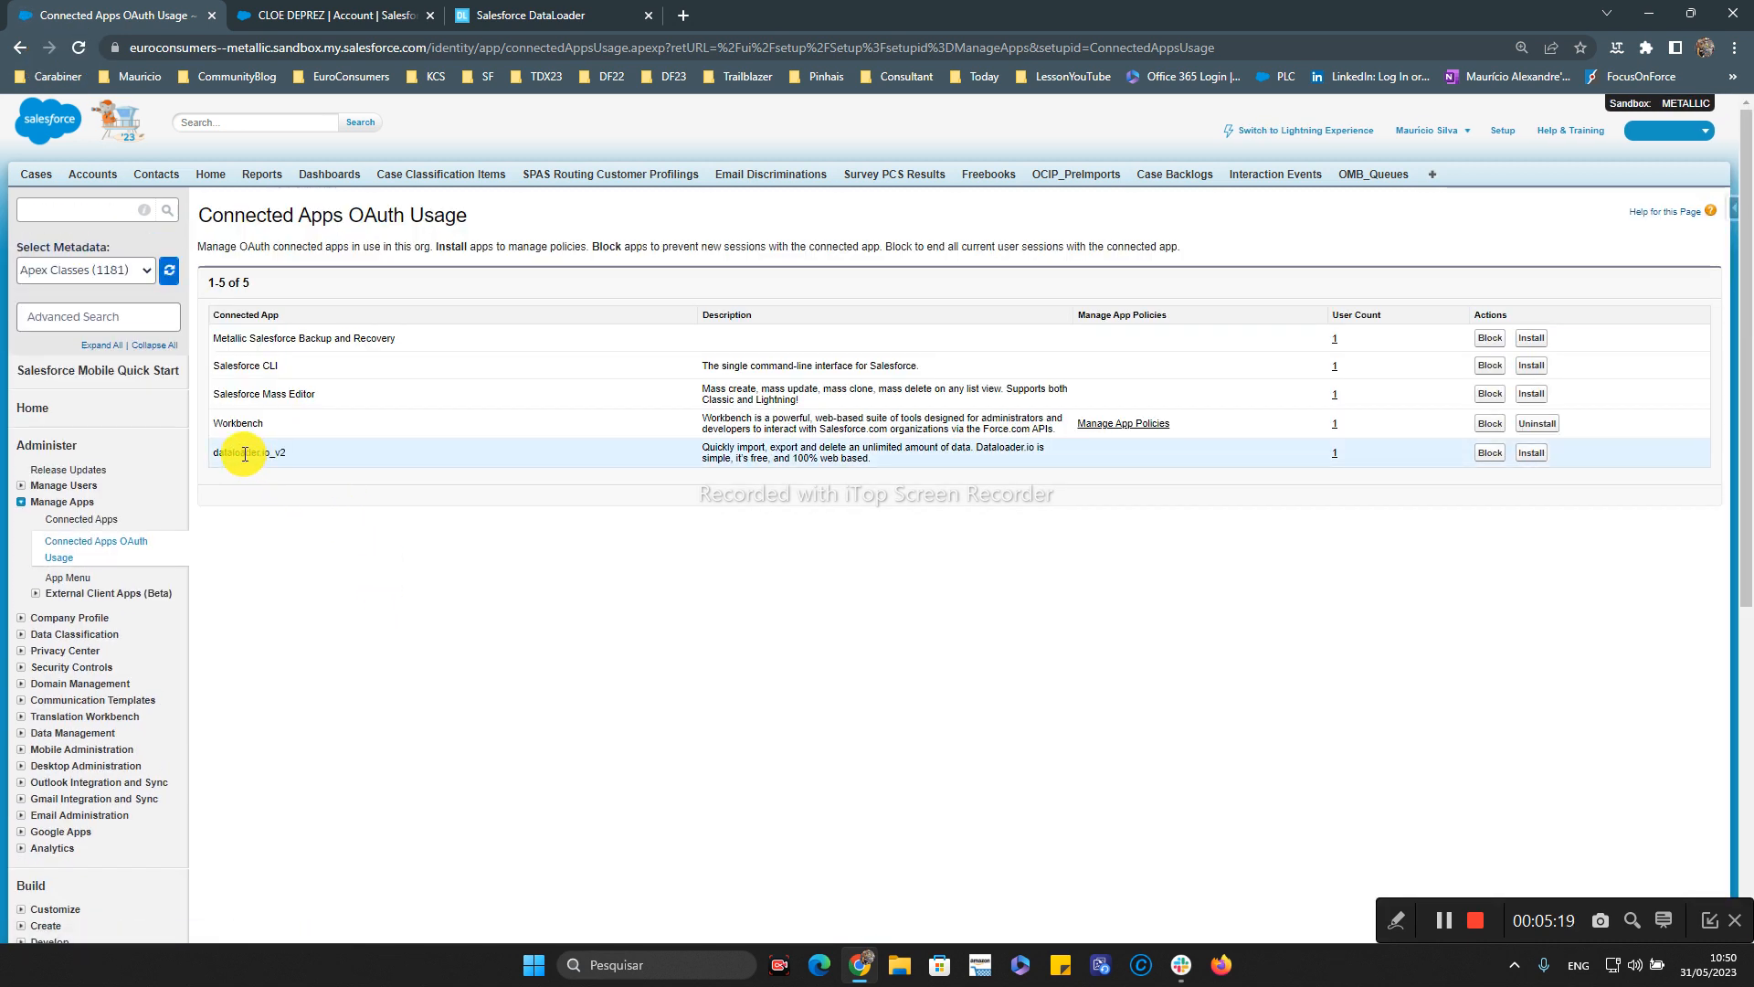
{"action": "double_click", "coordinate": [245, 454]}
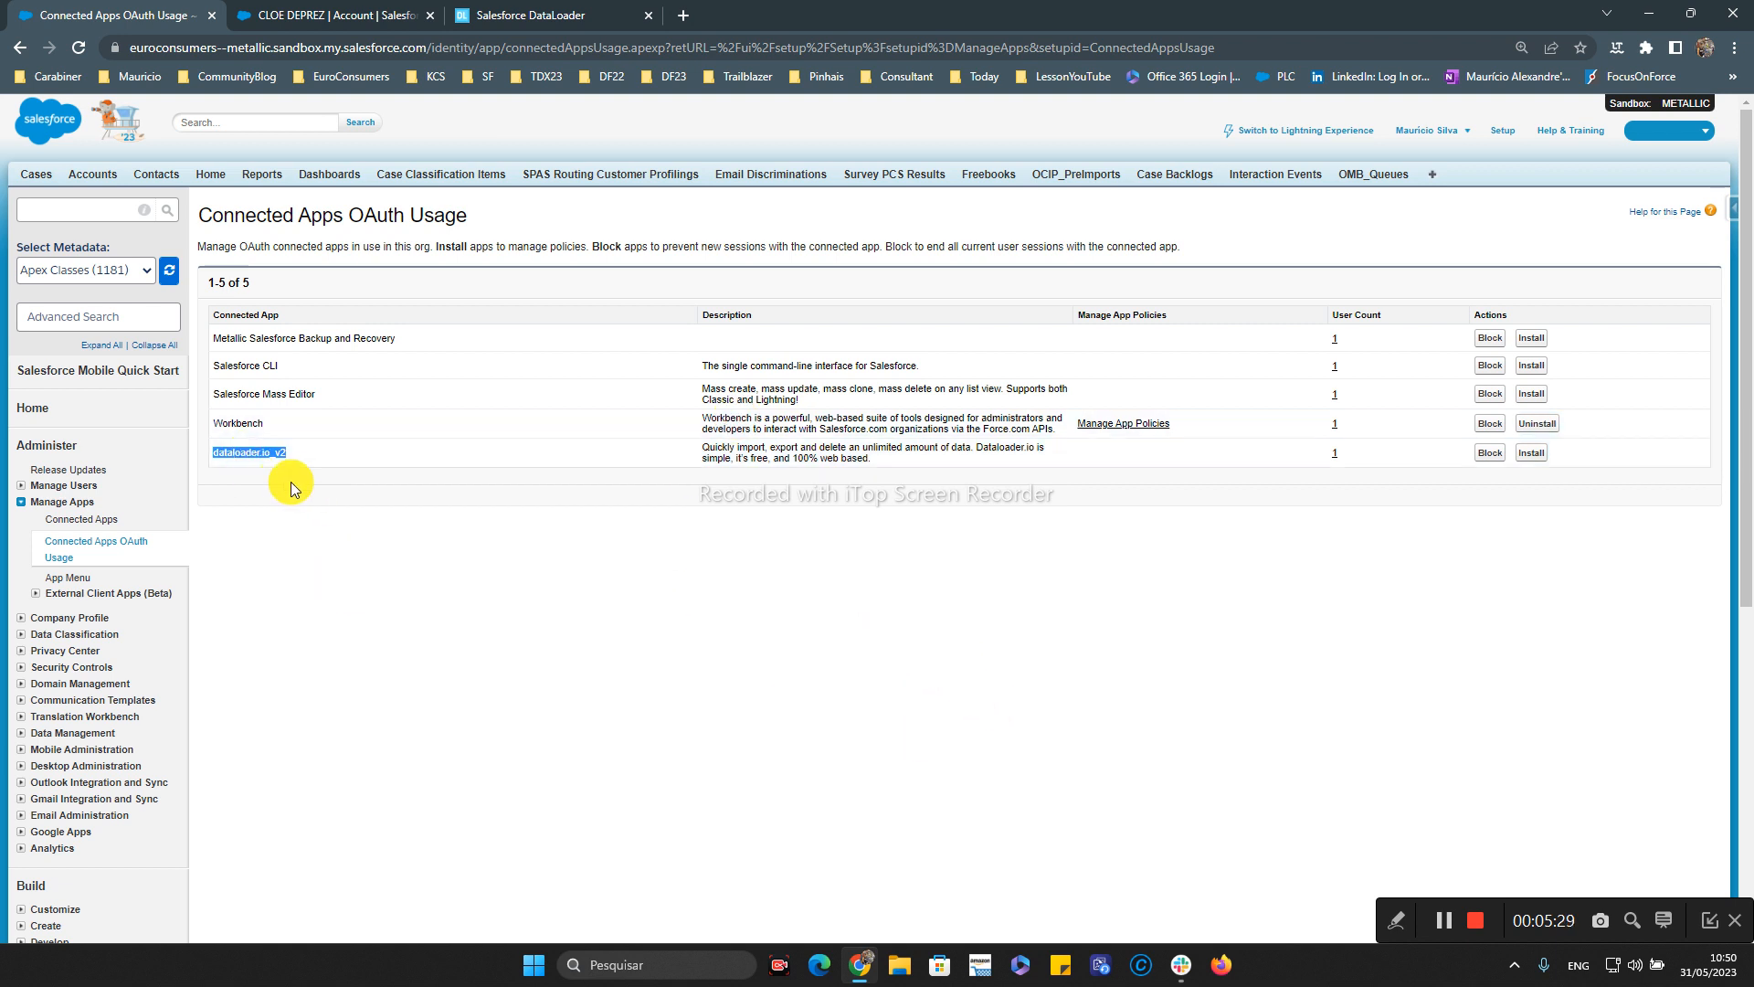
{"action": "left_click", "coordinate": [1140, 526]}
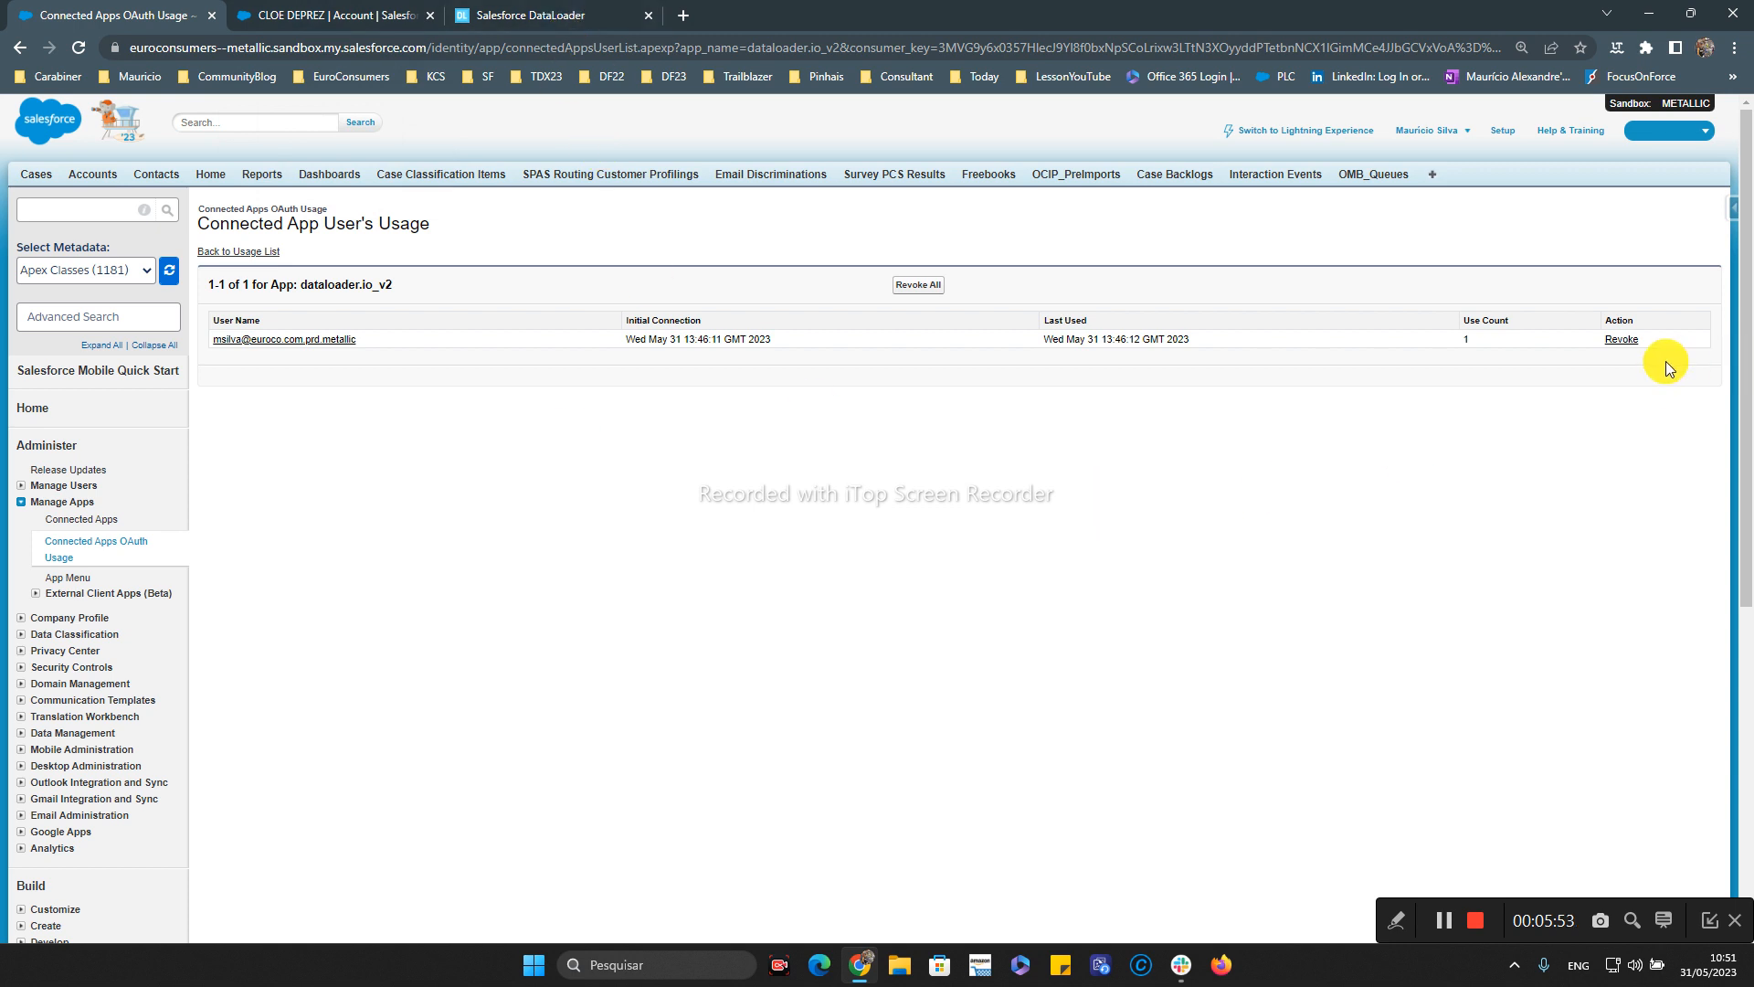
- Return to dataloader.io, compare the Free, Professional and Enterprise subscription plans, and close the comparison without upgrading
{"action": "left_click", "coordinate": [585, 13]}
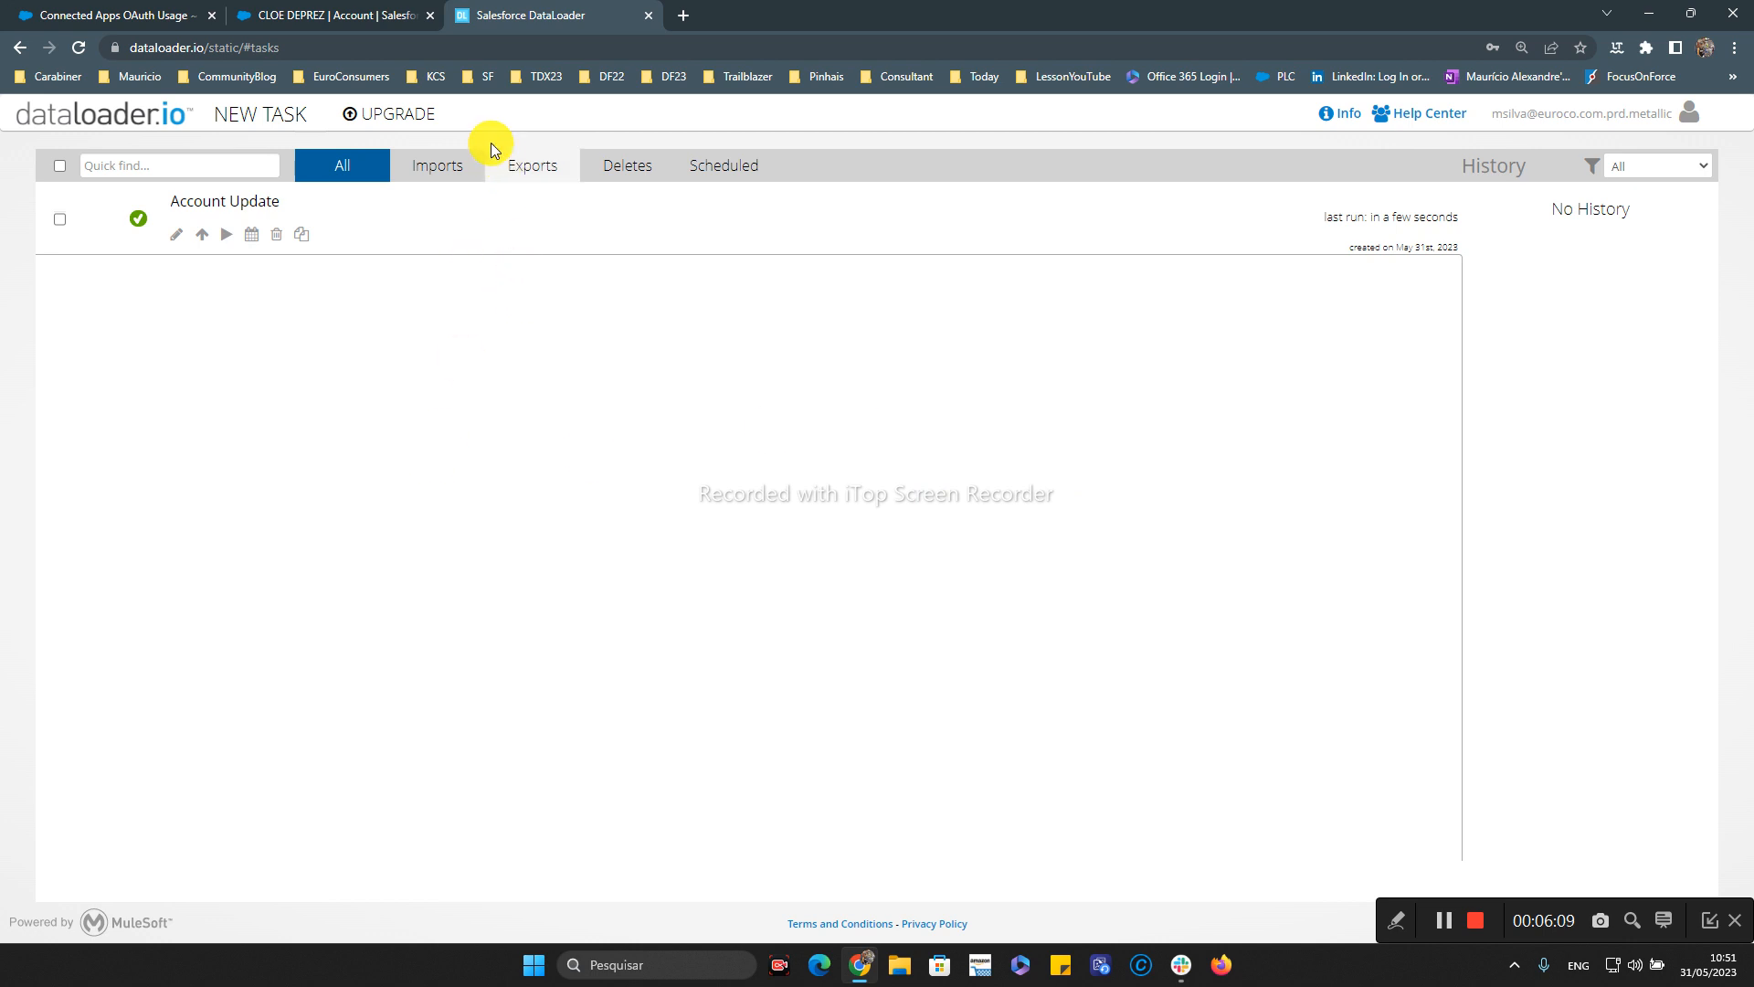
{"action": "left_click", "coordinate": [390, 113]}
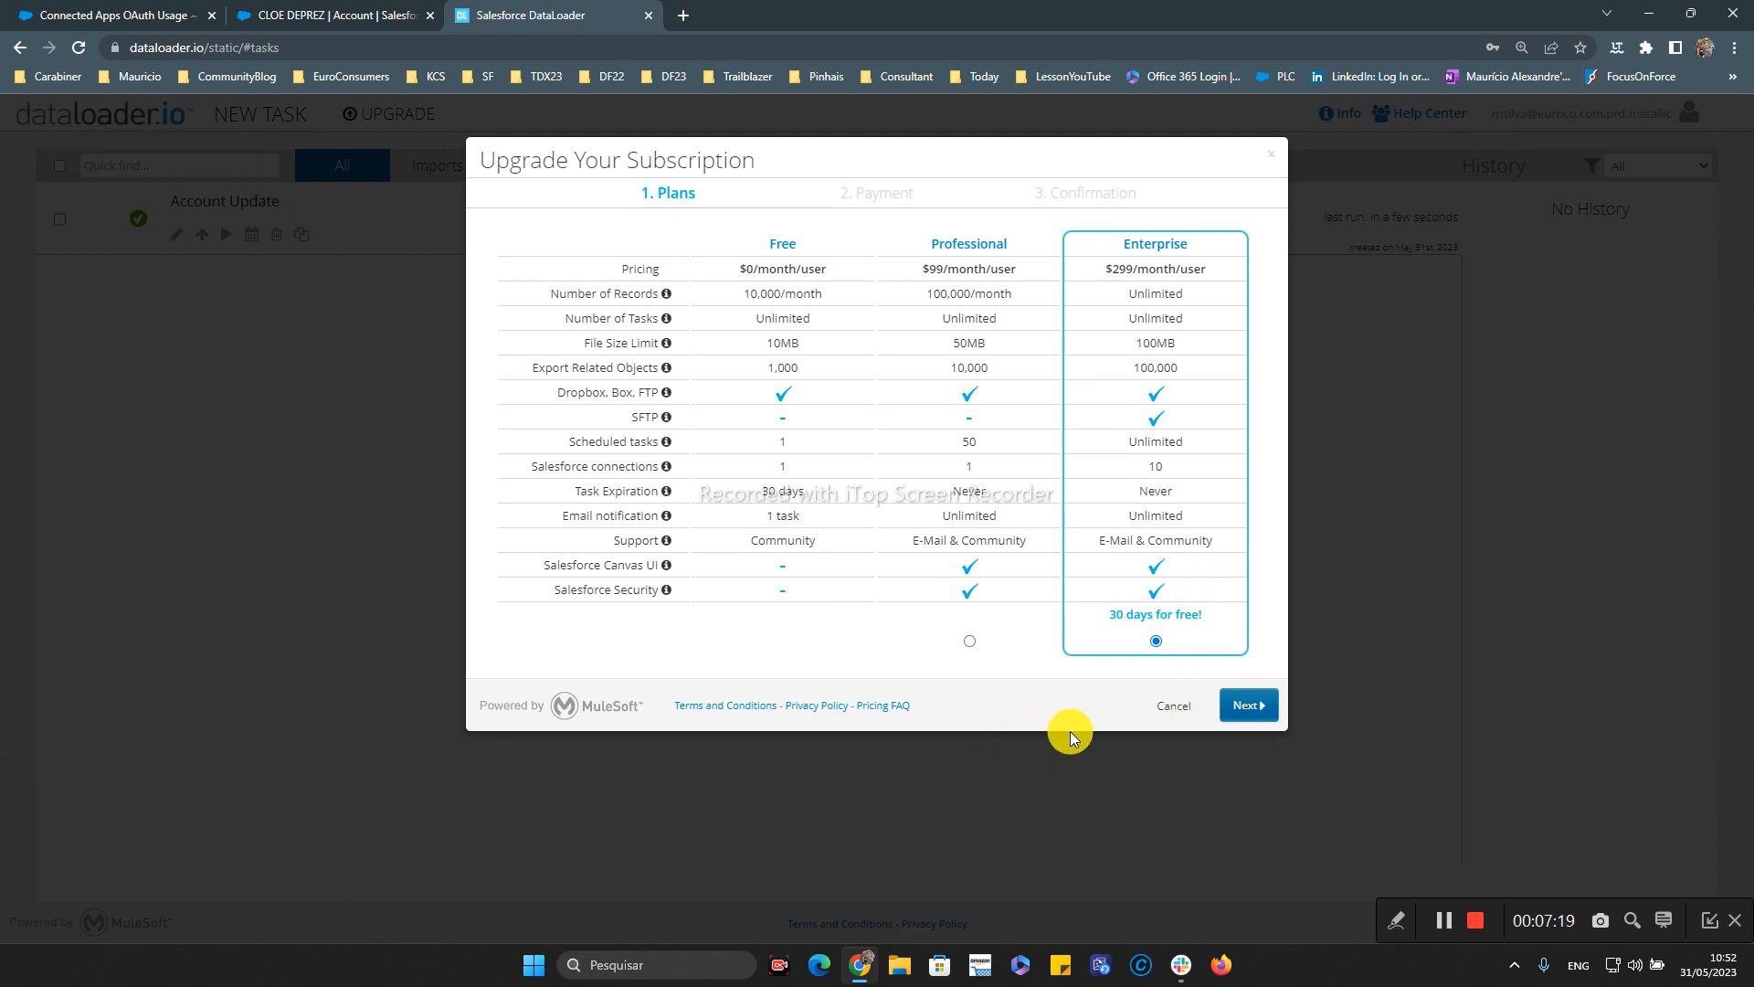
{"action": "left_click", "coordinate": [1173, 707]}
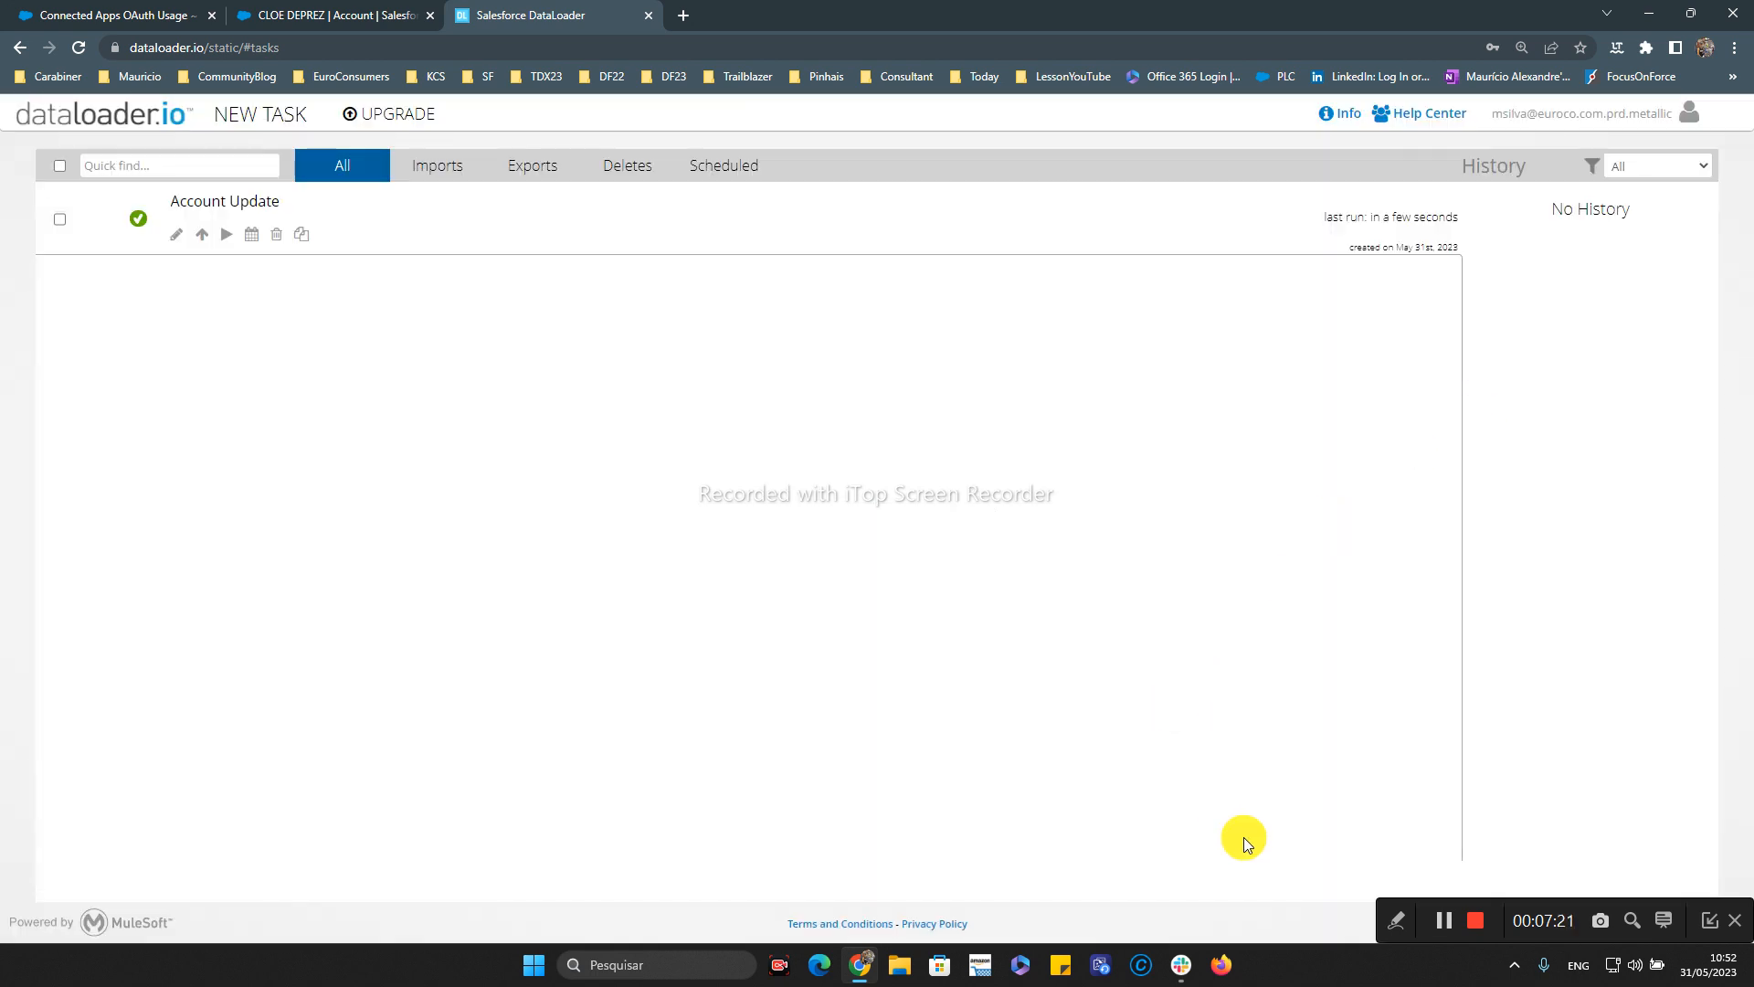